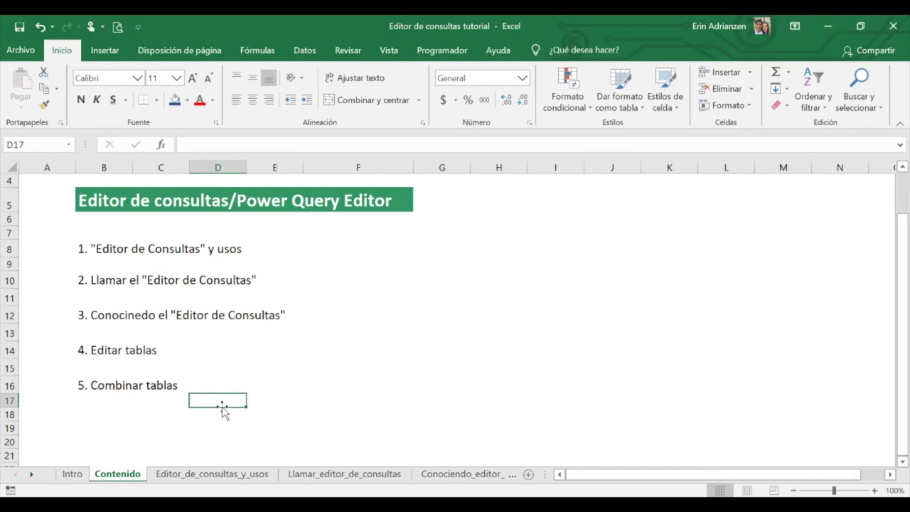
- Switch to the Llamar_editor_de_consultas sheet with the Columna1–Columna3 sample table
click(173, 412)
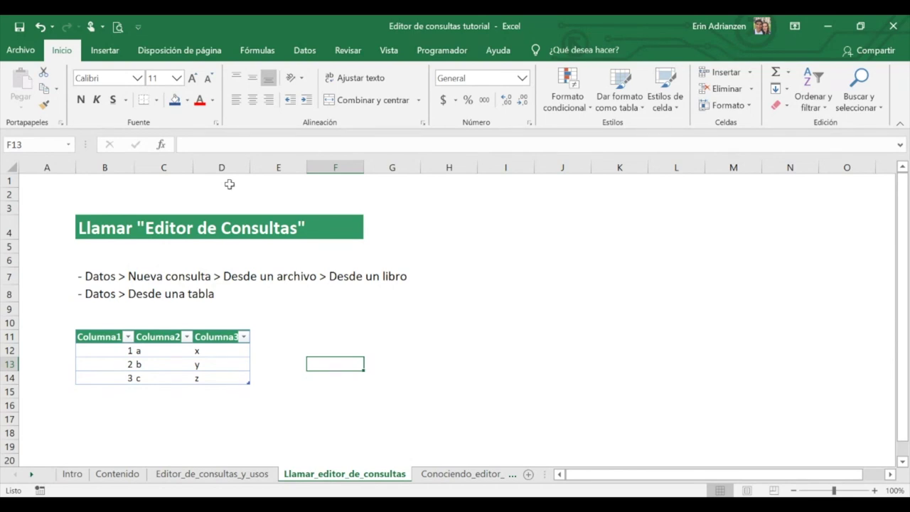
- Look over Datos > Nueva consulta > Desde un archivo, then select cell C13 in the sample table
click(305, 49)
click(93, 100)
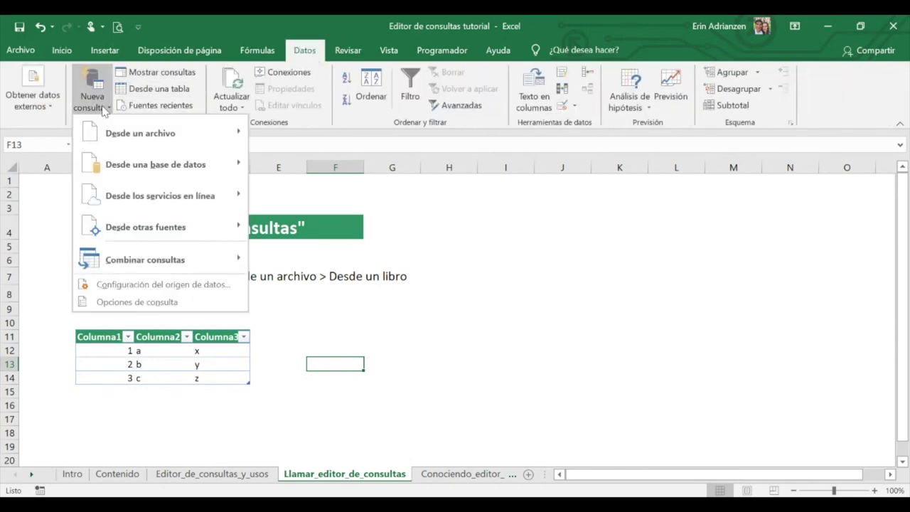
mouse_move(138, 131)
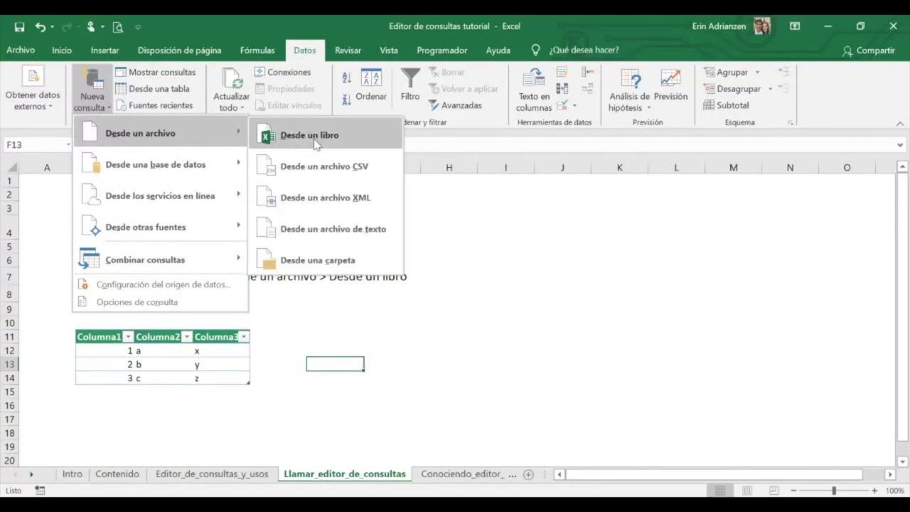
click(513, 271)
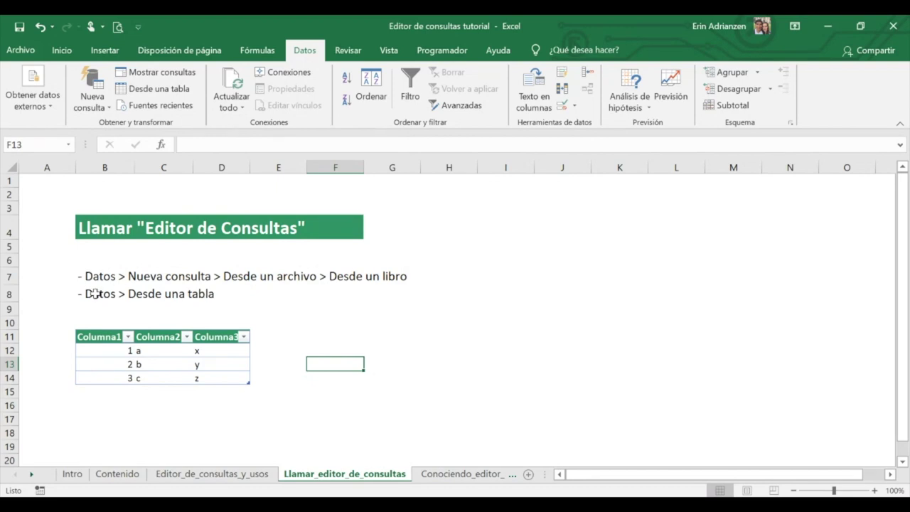
click(168, 363)
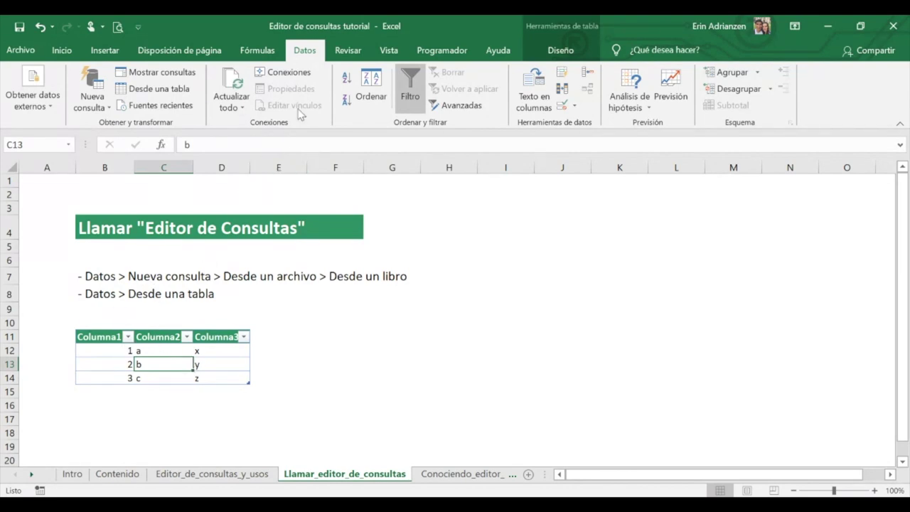
click(163, 97)
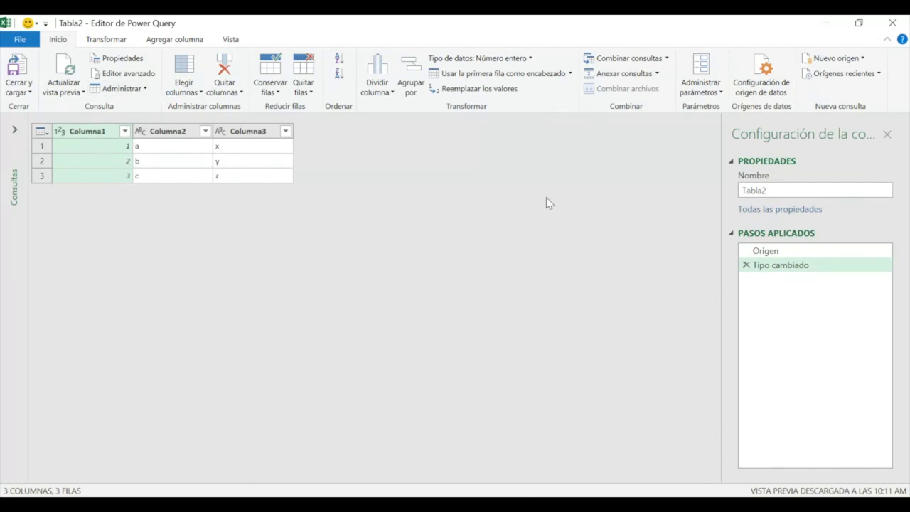
click(892, 23)
click(514, 285)
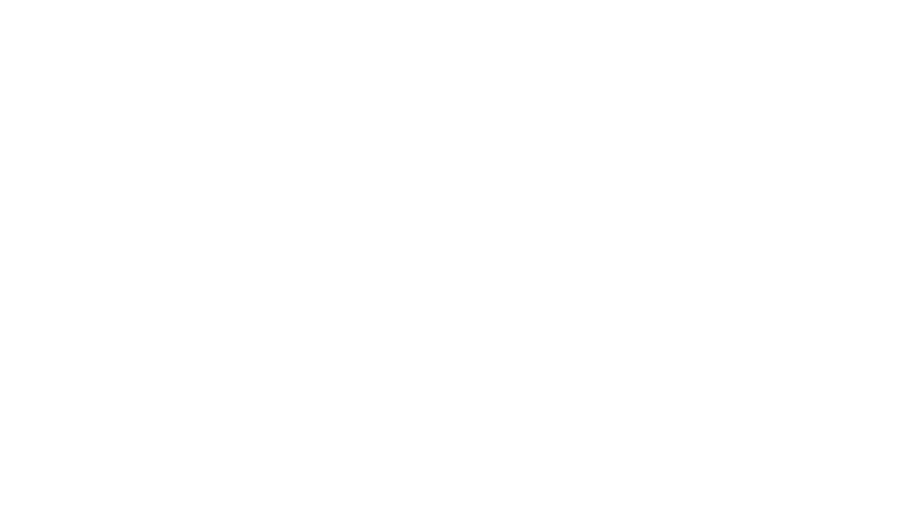
scroll(360, 284, down, 1)
- Import Indicador_Fertilidad_Total from the Data_Editor_de_consultas workbook into Power Query Editor
scroll(359, 284, up, 1)
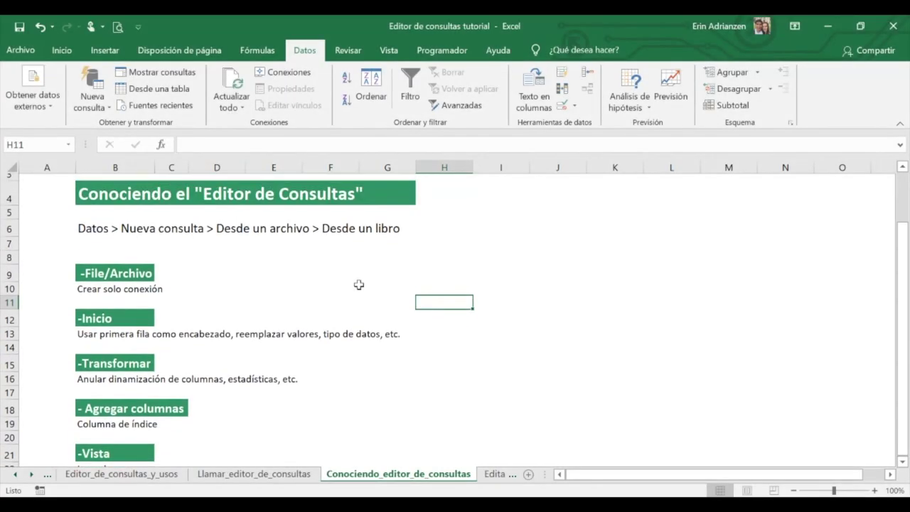
scroll(359, 284, down, 1)
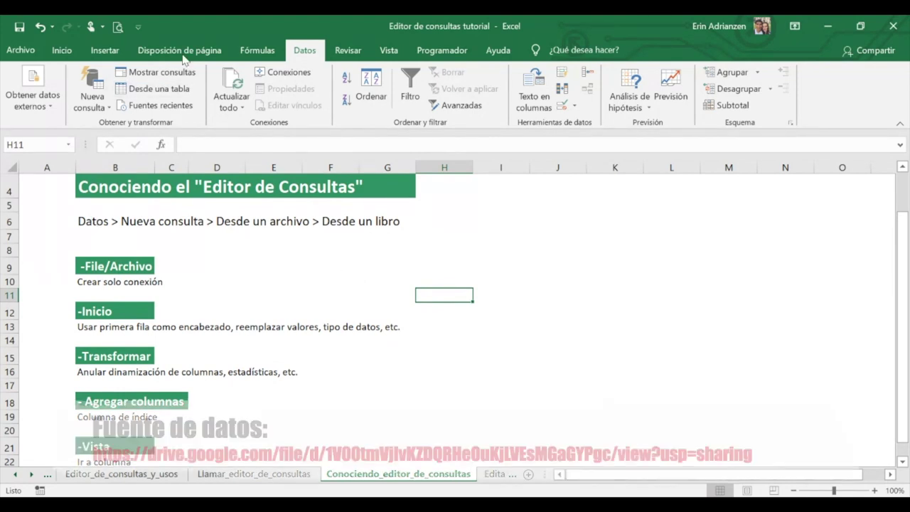
click(92, 107)
mouse_move(141, 142)
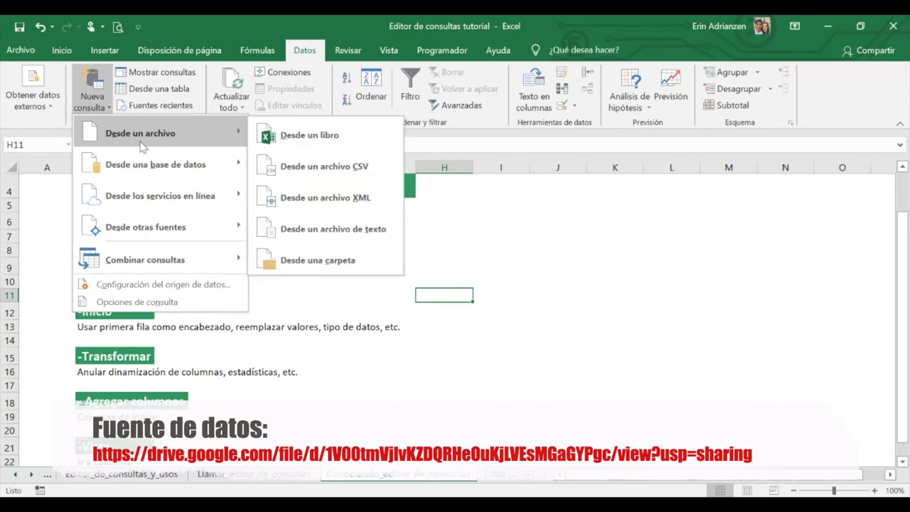
click(318, 141)
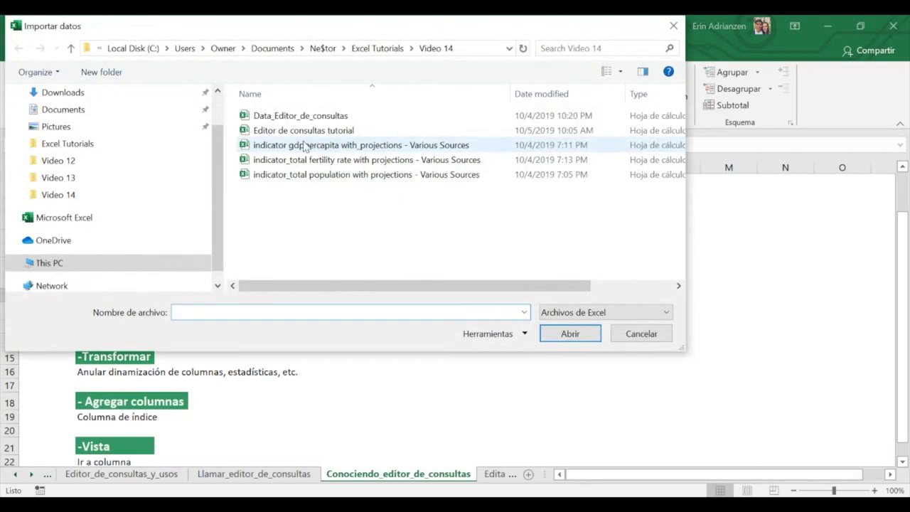
click(302, 119)
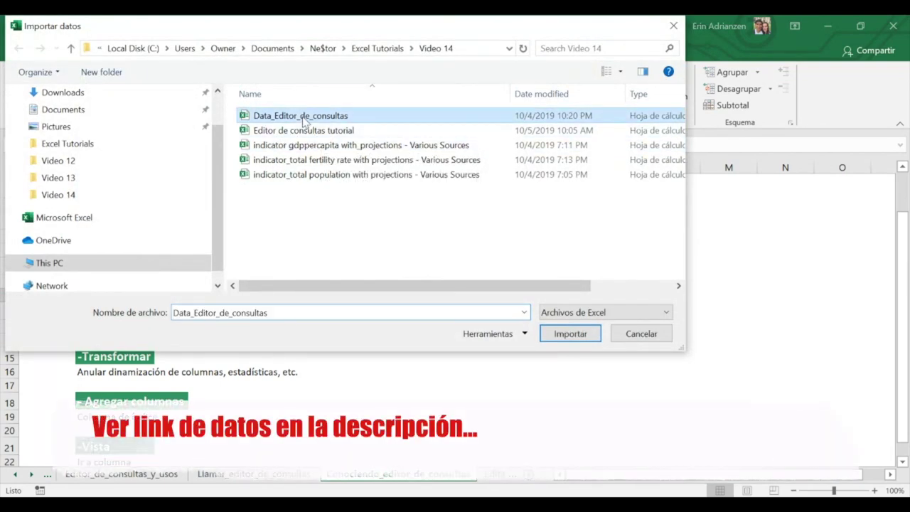
click(575, 334)
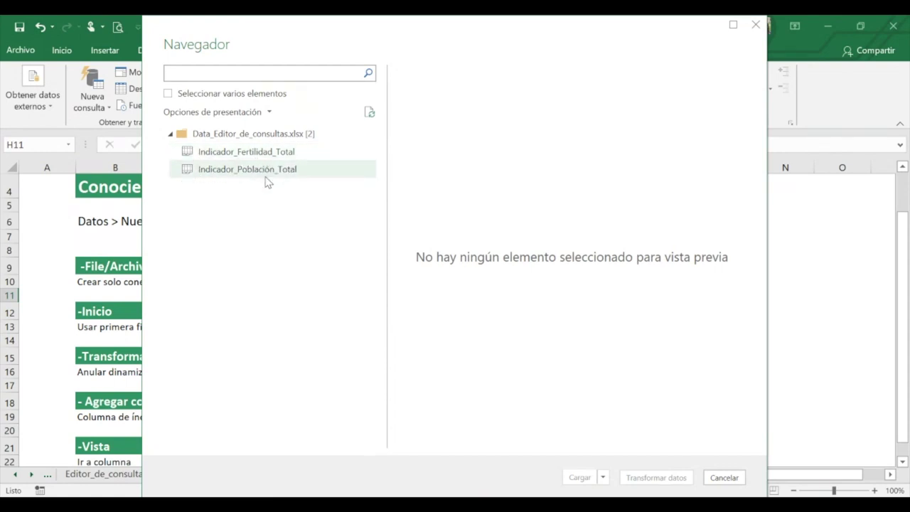
click(245, 156)
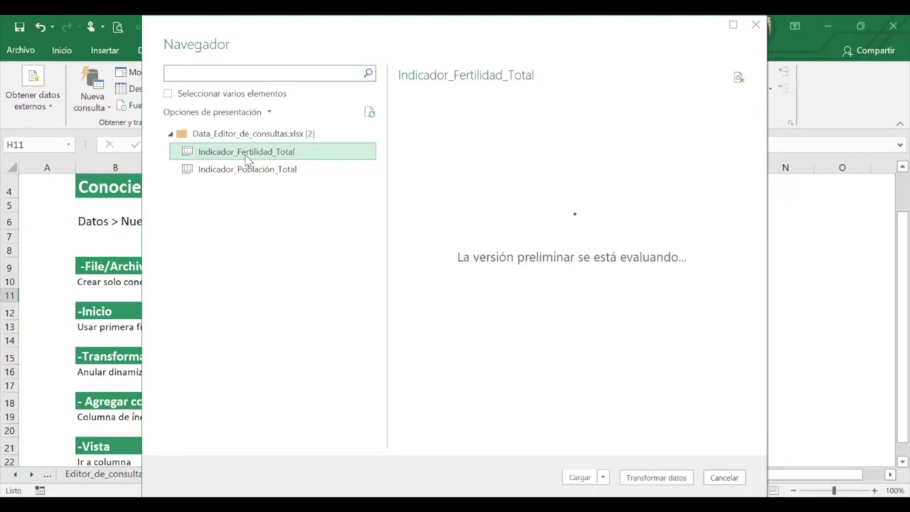
click(655, 477)
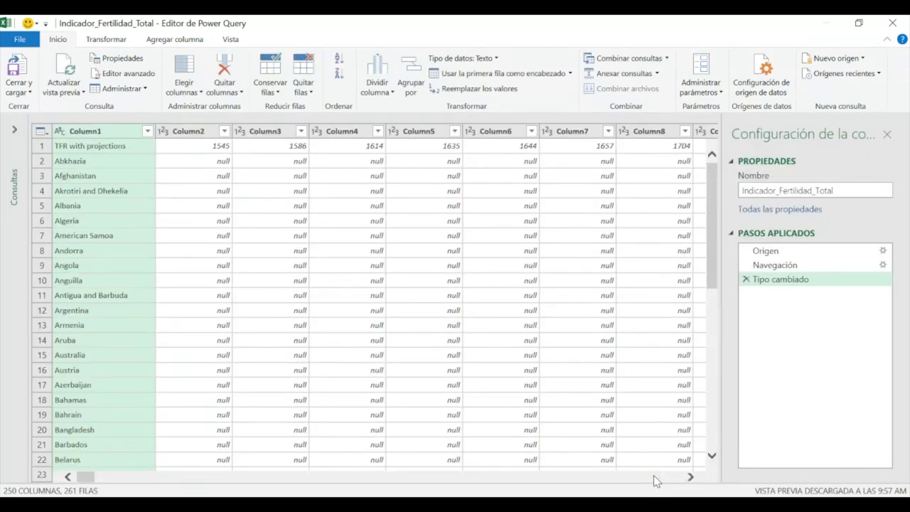
click(859, 23)
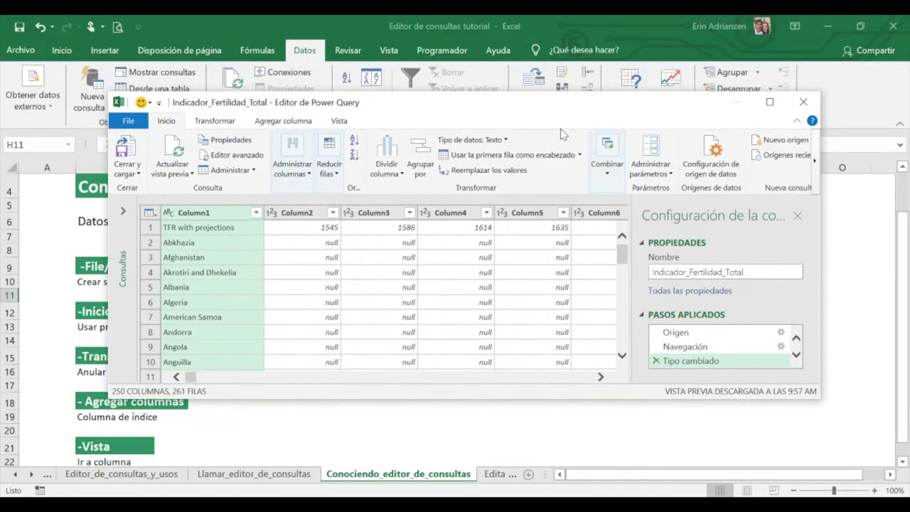
drag(586, 101, 633, 74)
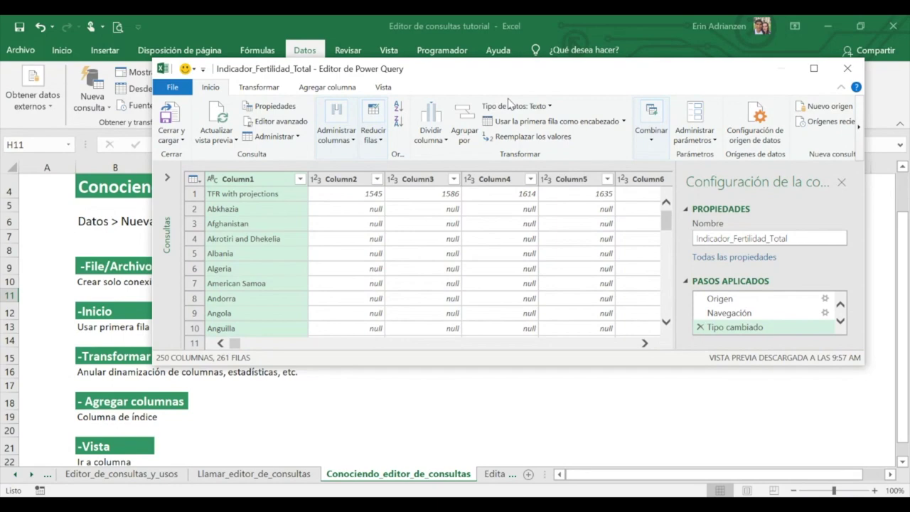
drag(453, 79, 500, 89)
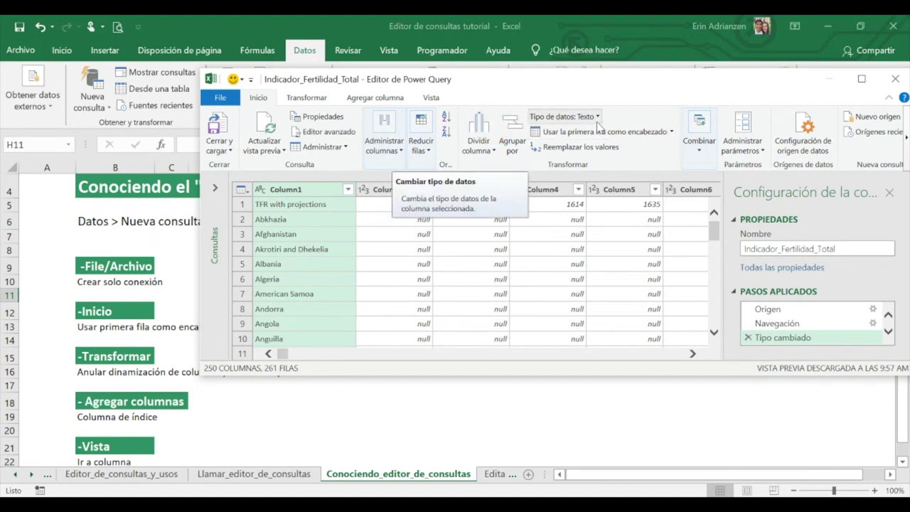
click(564, 116)
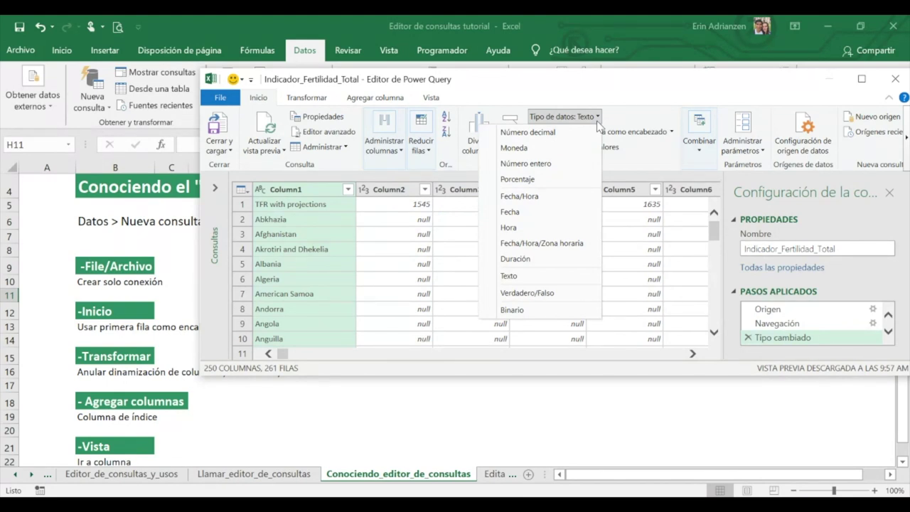
click(598, 117)
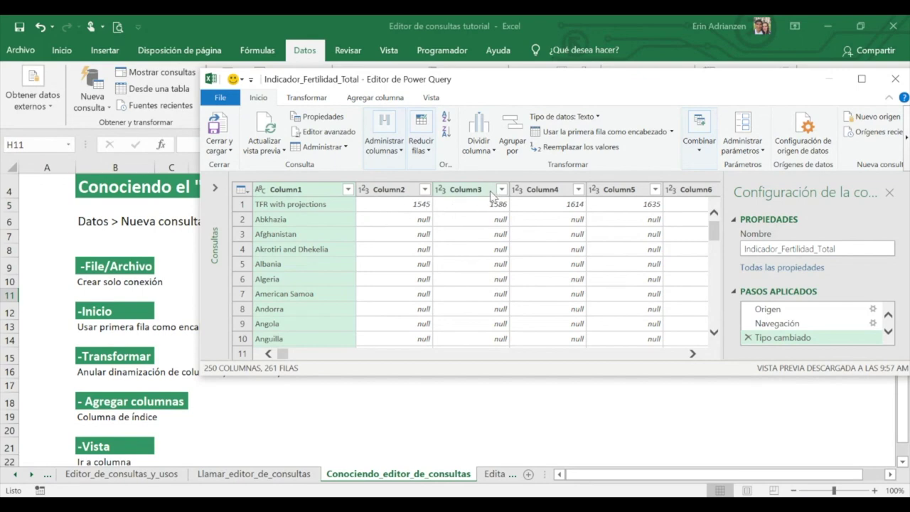
click(858, 80)
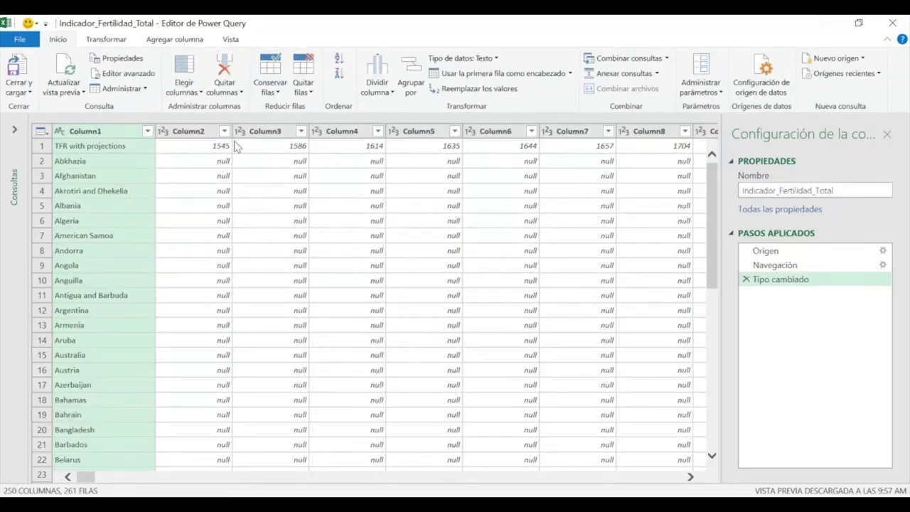
click(263, 131)
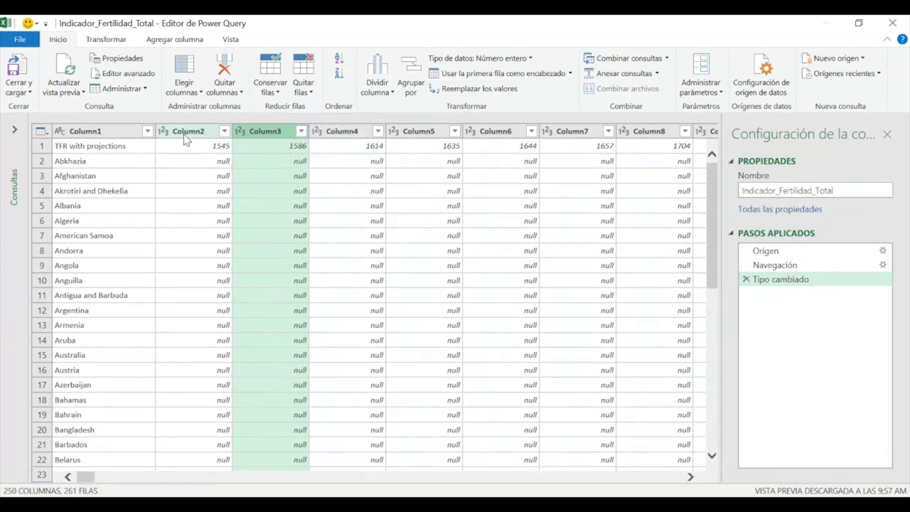
click(111, 132)
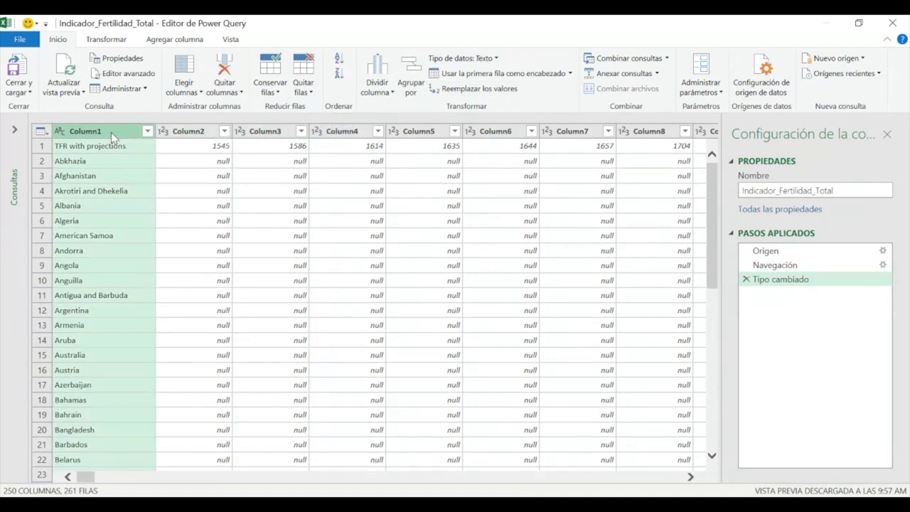
click(516, 91)
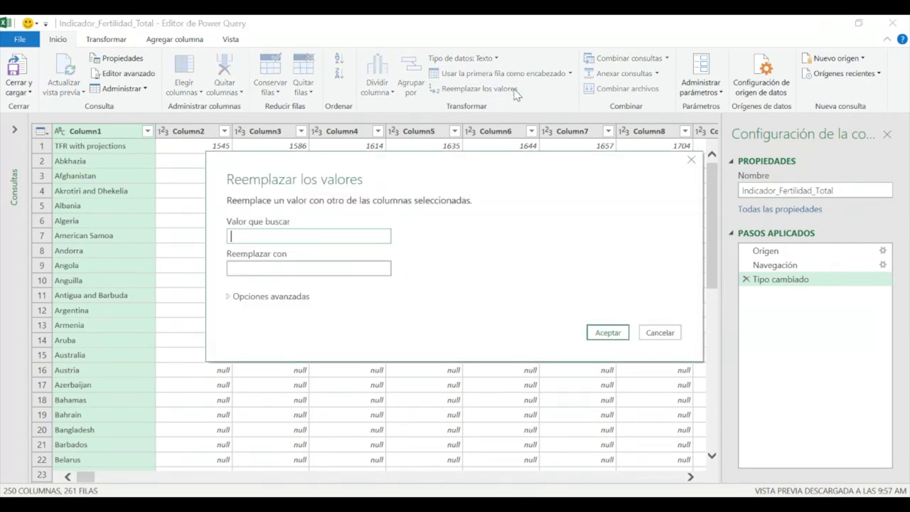
key(Escape)
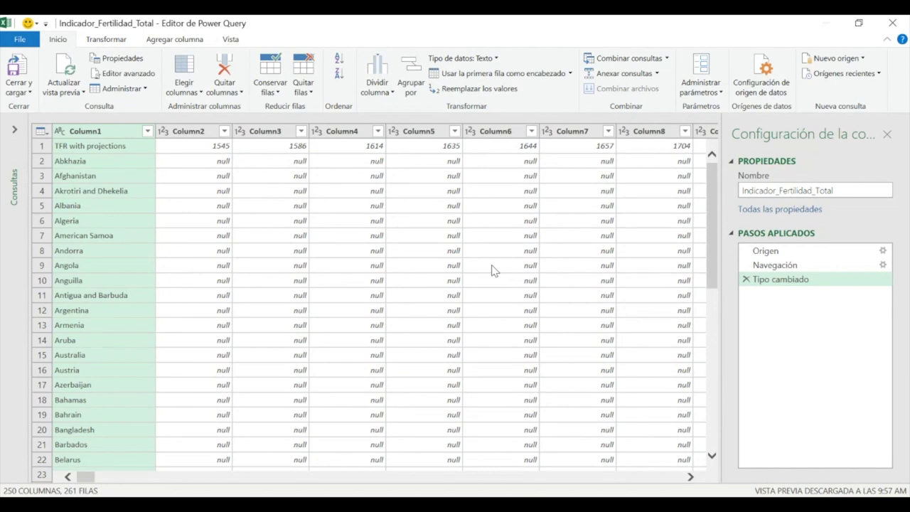
double_click(128, 135)
text(Países)
key(Escape)
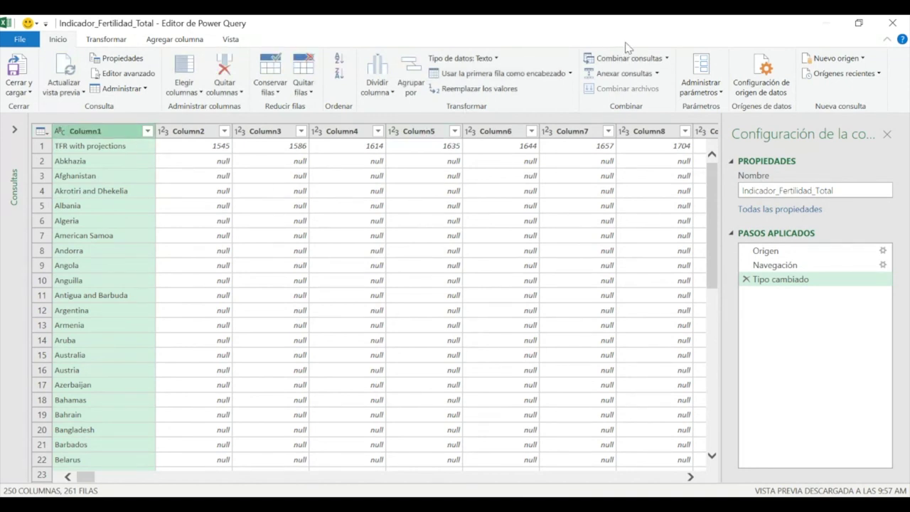
- Preview the Combinar consultas options, then restore the editor to a window on the Transformar tab
click(667, 58)
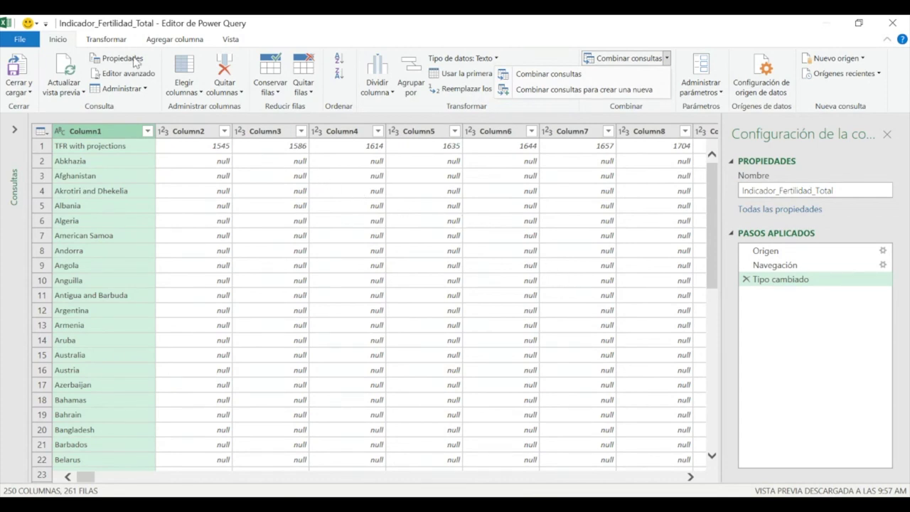
click(108, 40)
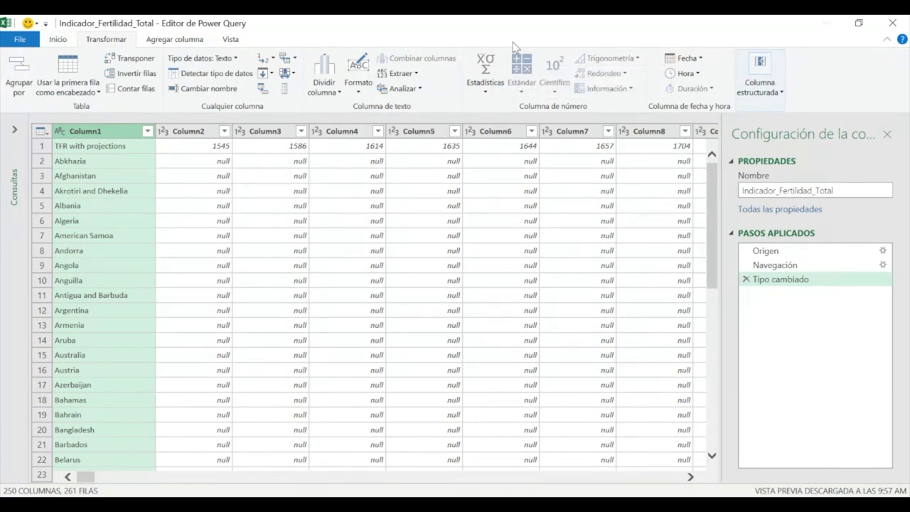
click(859, 22)
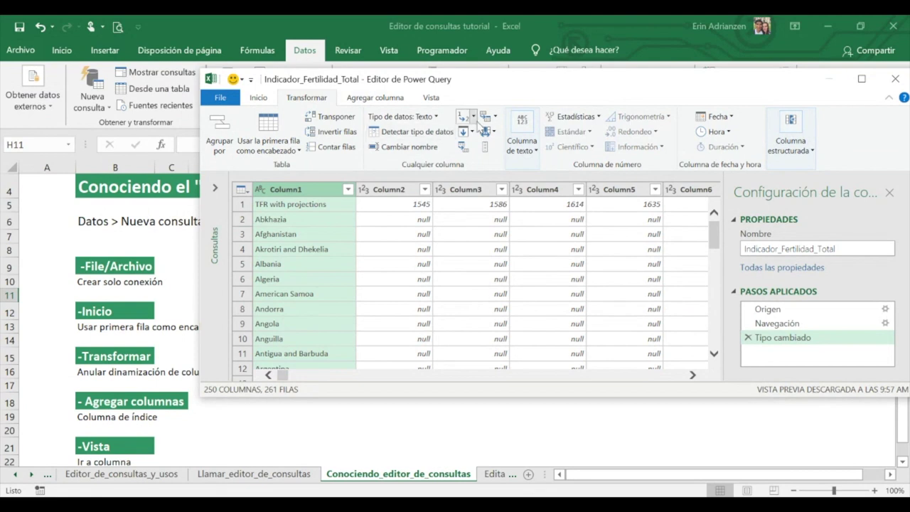
- Inspect the Anular dinamización and Estadísticas options for Column2 without applying any
click(498, 117)
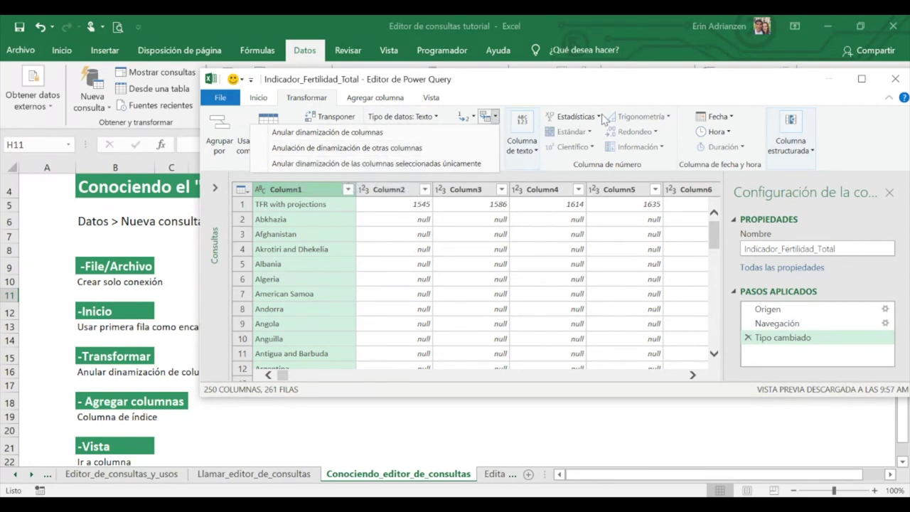
click(405, 189)
click(405, 190)
click(616, 117)
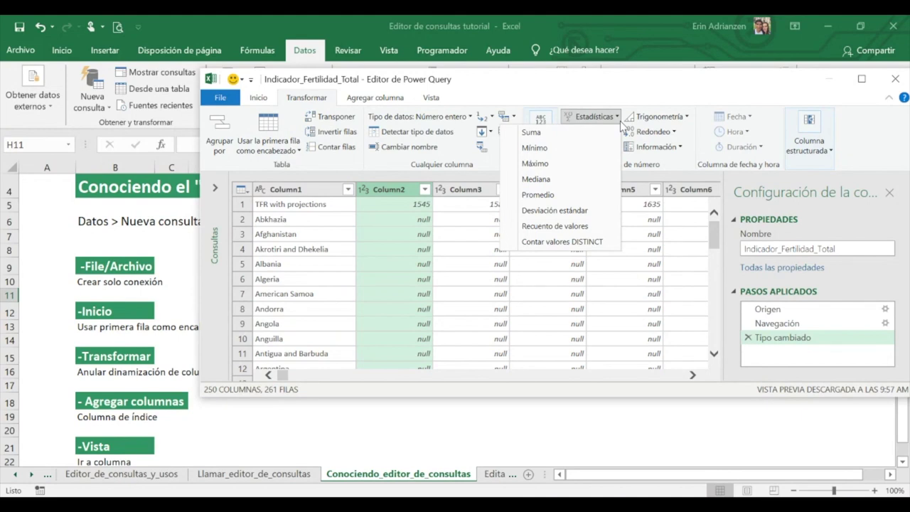
click(620, 121)
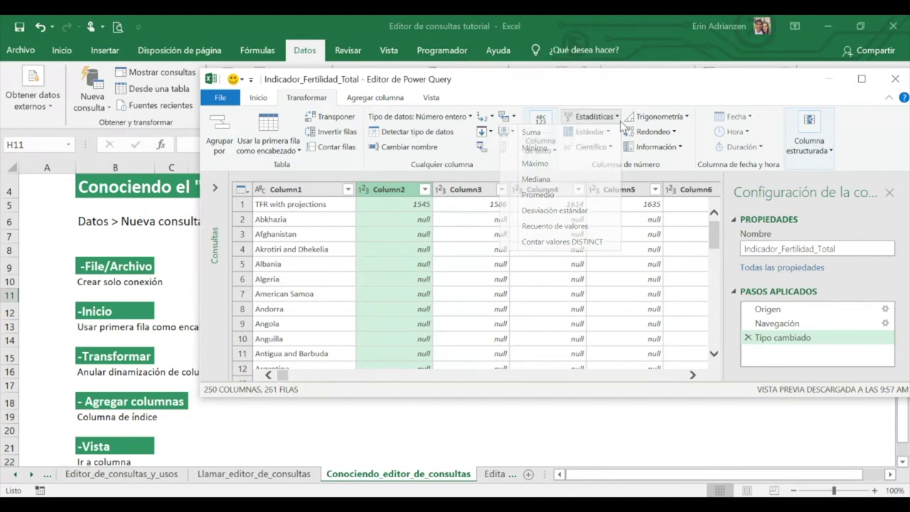
- Review the Columna de índice starting options twice without adding a column, then show Vista
click(380, 99)
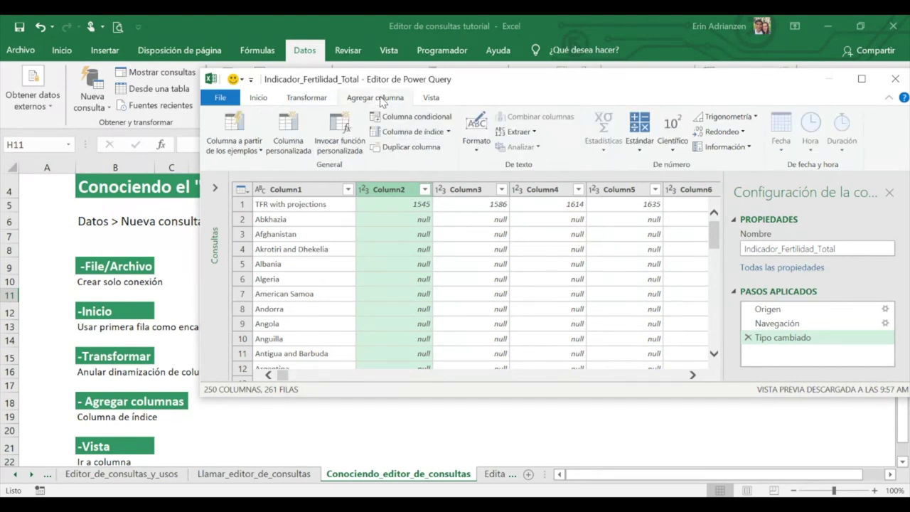
click(448, 133)
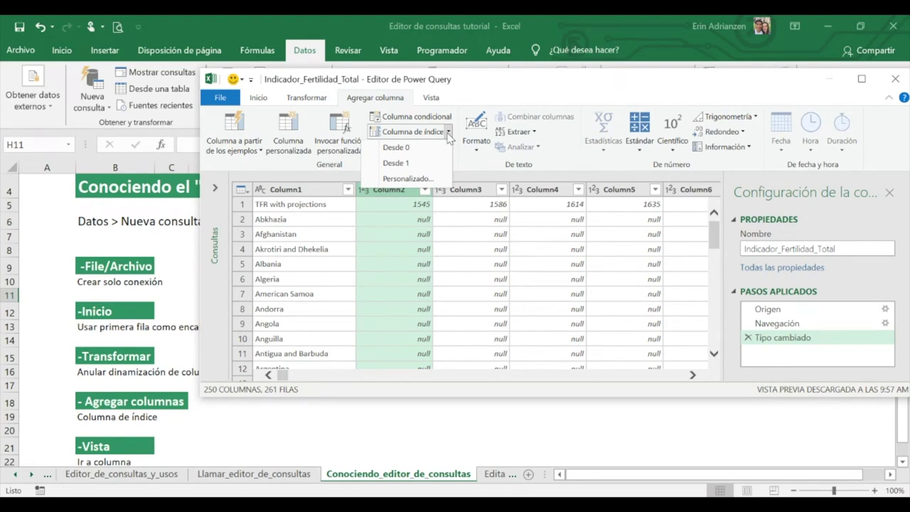
click(449, 133)
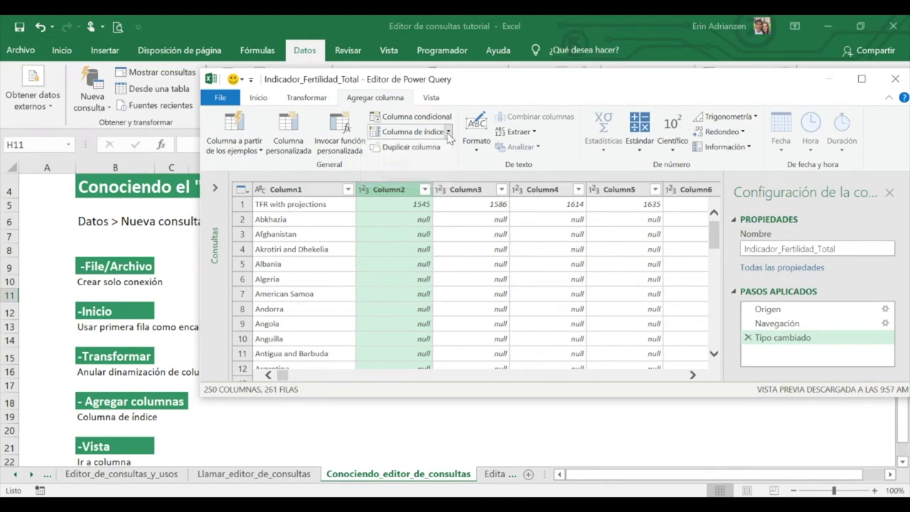
click(449, 132)
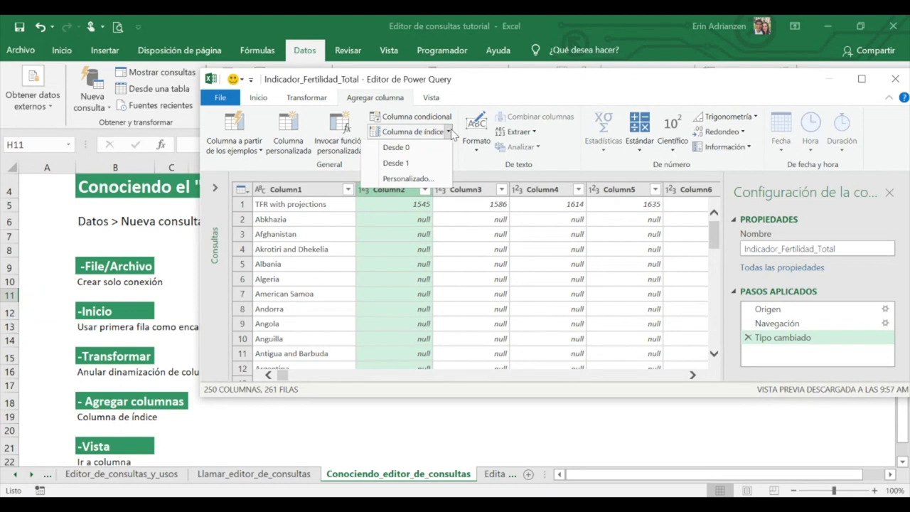
click(450, 132)
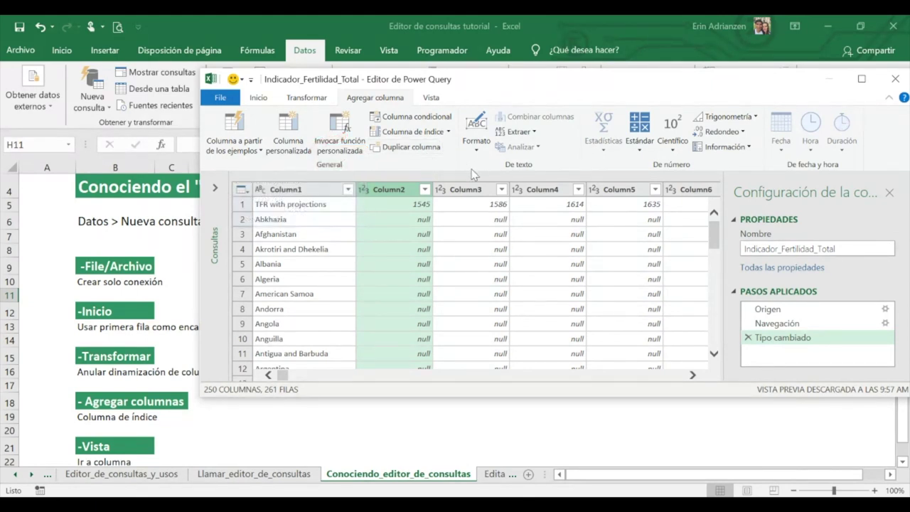
click(434, 99)
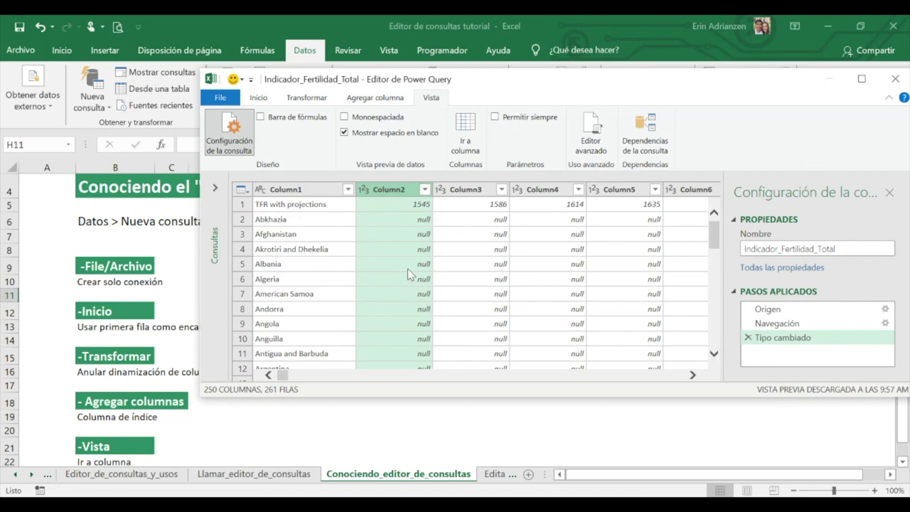
- Use Ir a columna to bring Column205 into view in the fertility preview
click(466, 133)
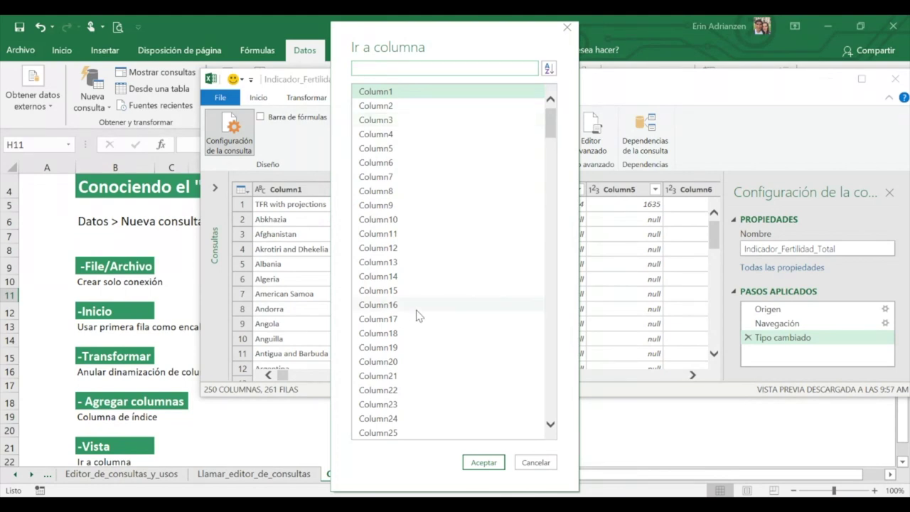
drag(551, 125, 550, 349)
click(384, 374)
click(482, 463)
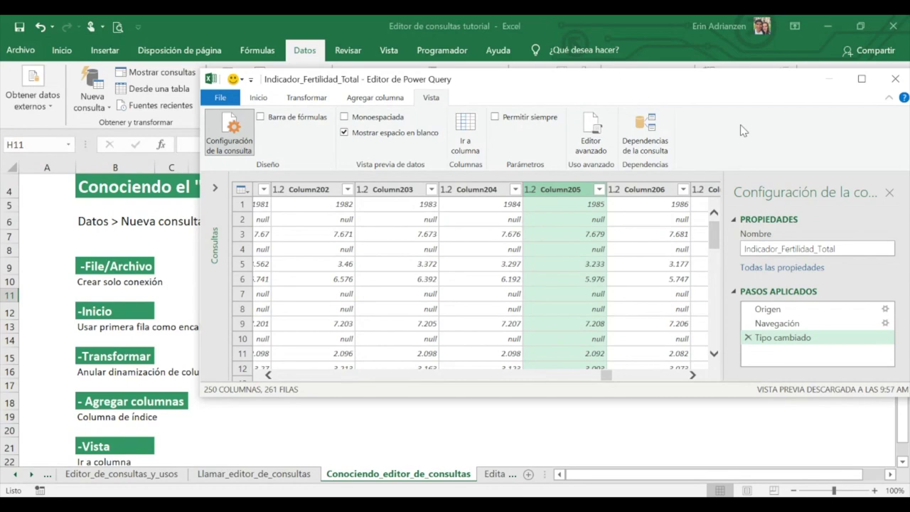
- Close Power Query Editor discarding changes, then point to the Editar_tablas source note in C11
click(887, 84)
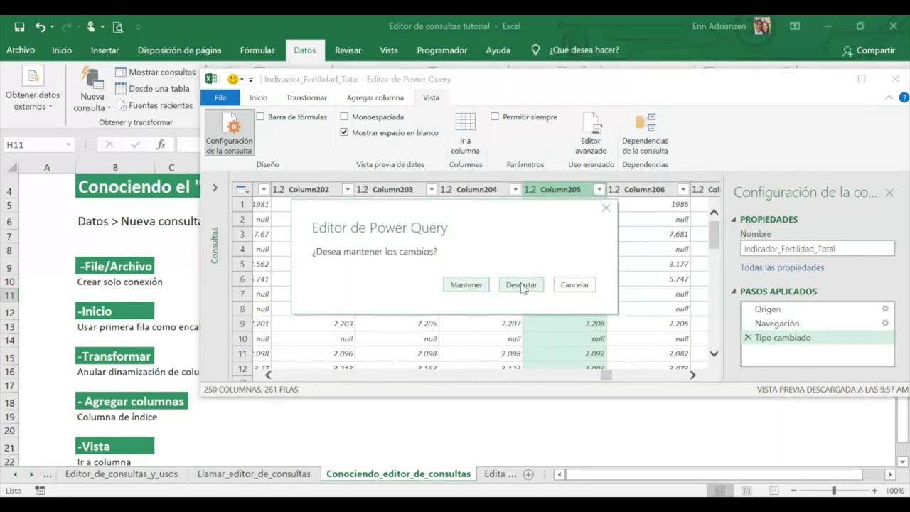
click(523, 285)
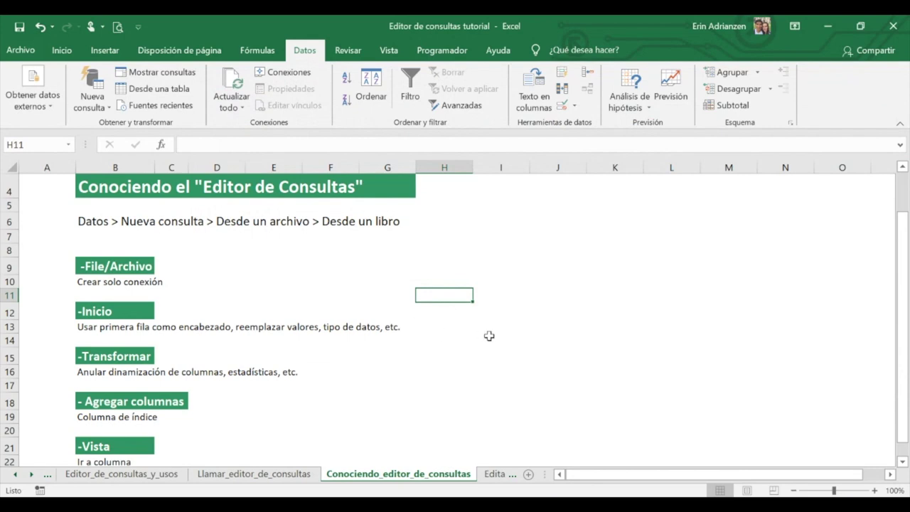
scroll(489, 336, down, 1)
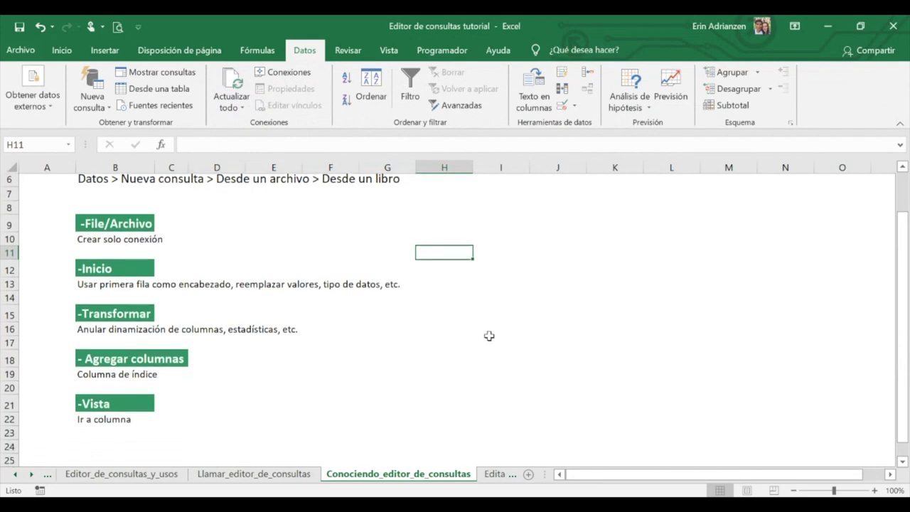
scroll(490, 336, up, 1)
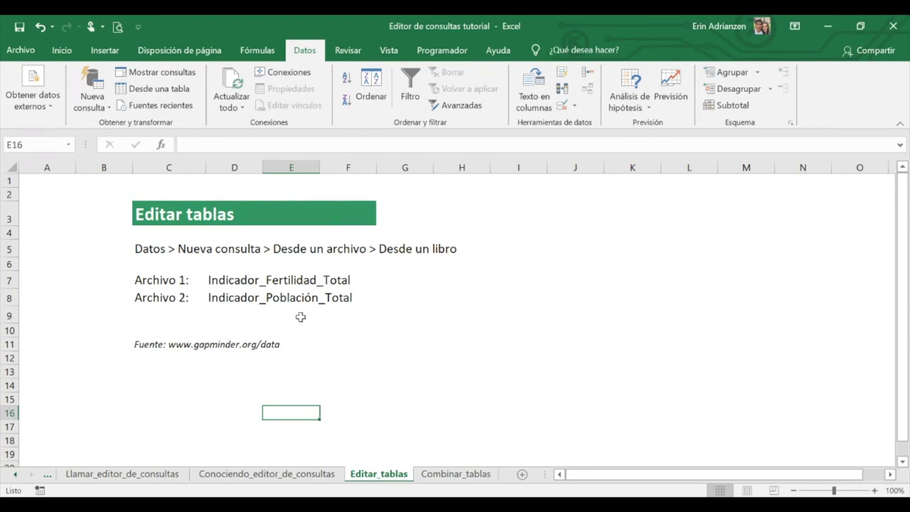
click(145, 346)
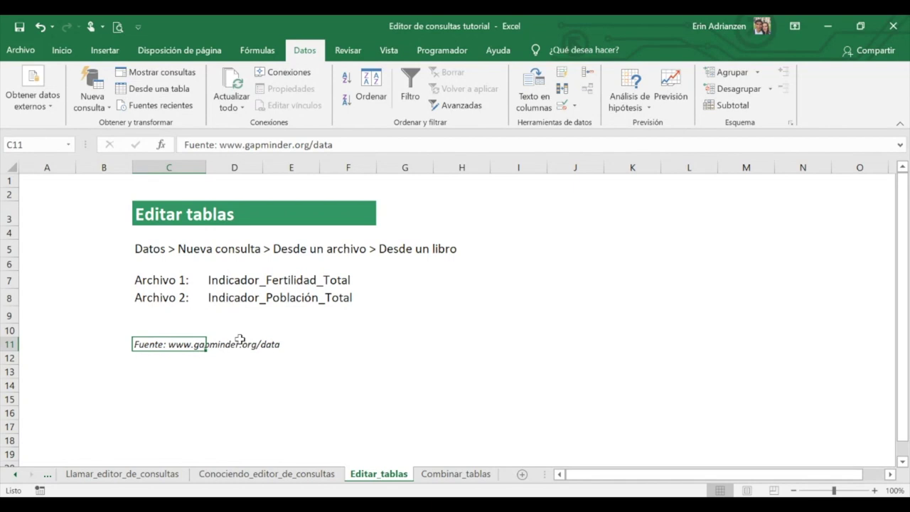
click(142, 354)
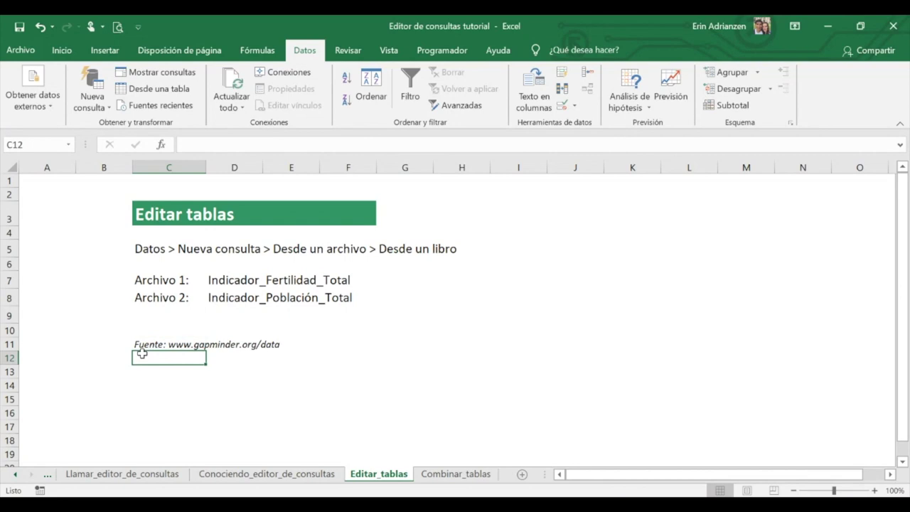
click(146, 343)
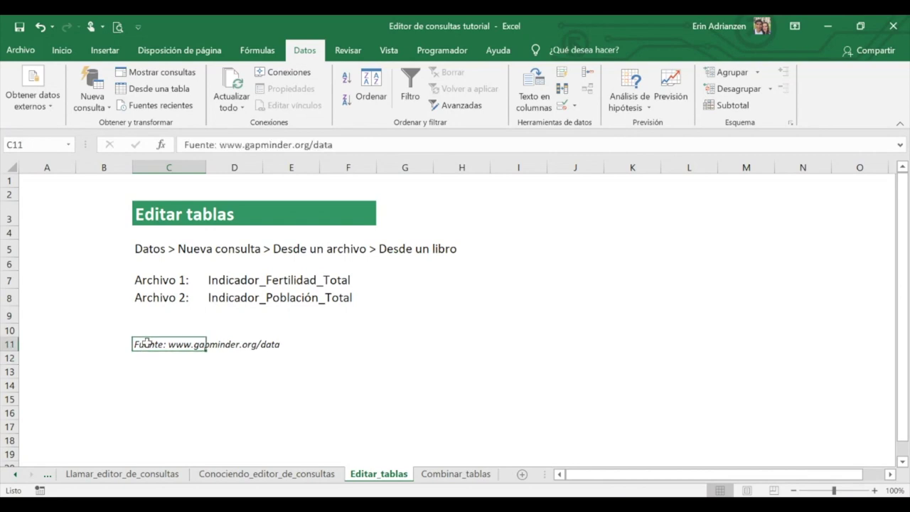
click(145, 247)
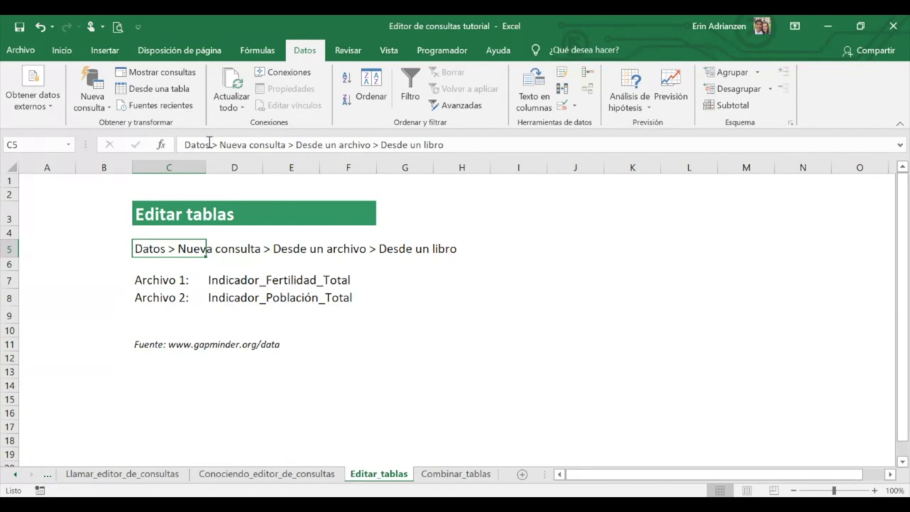
- Import Indicador_Población_Total from Data_Editor_de_consultas.xlsx via Desde un libro into Power Query Editor
click(99, 103)
mouse_move(177, 133)
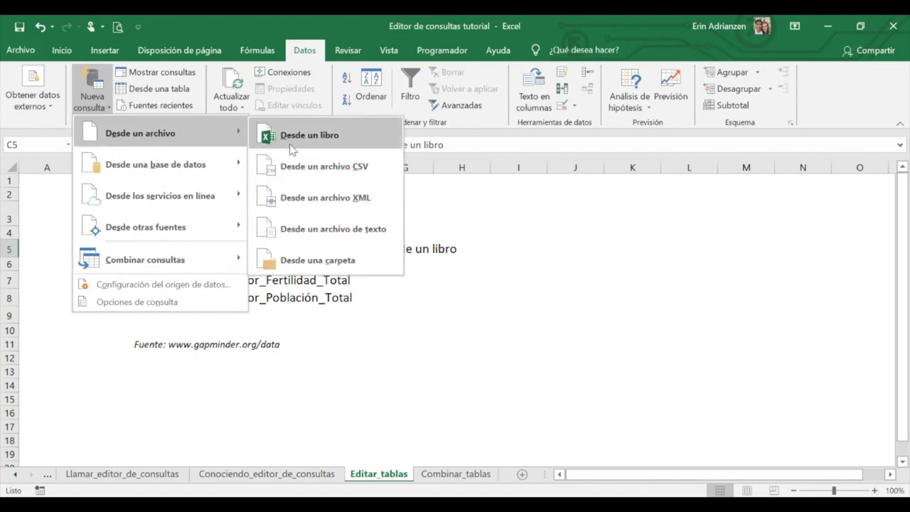
click(327, 139)
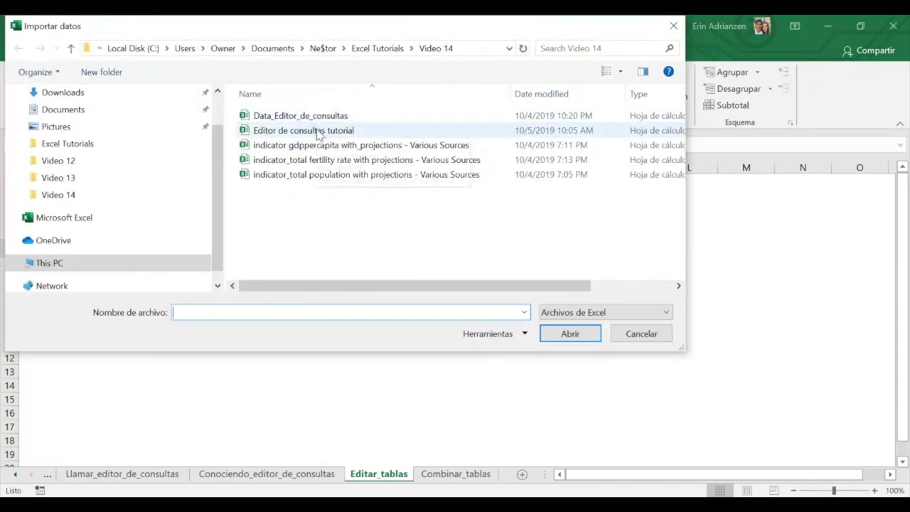
click(329, 118)
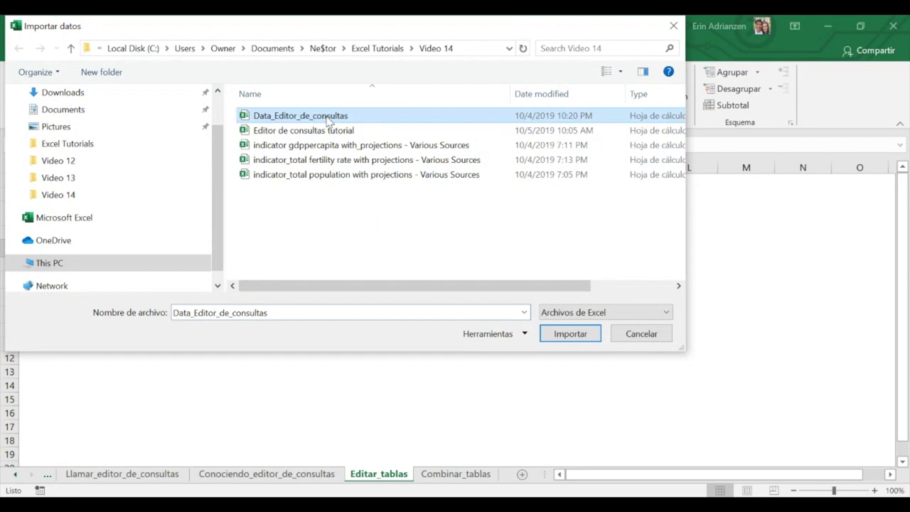
click(570, 334)
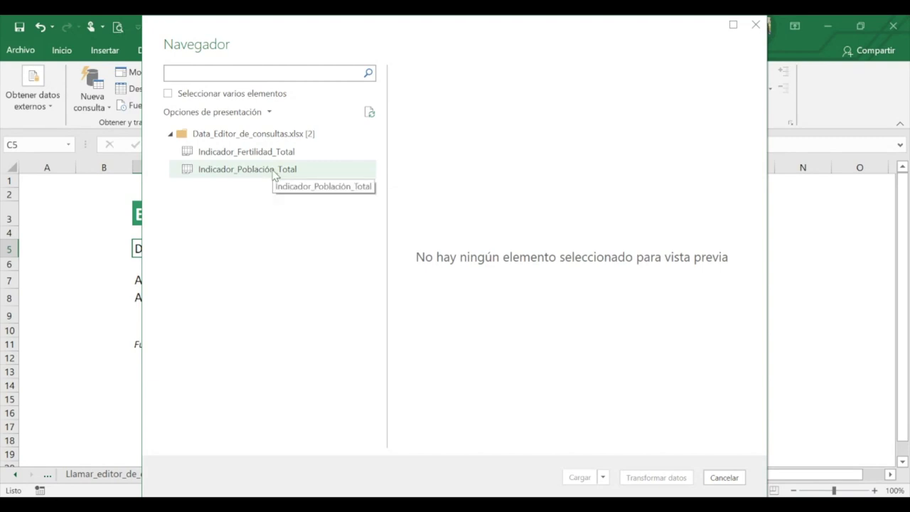
click(274, 174)
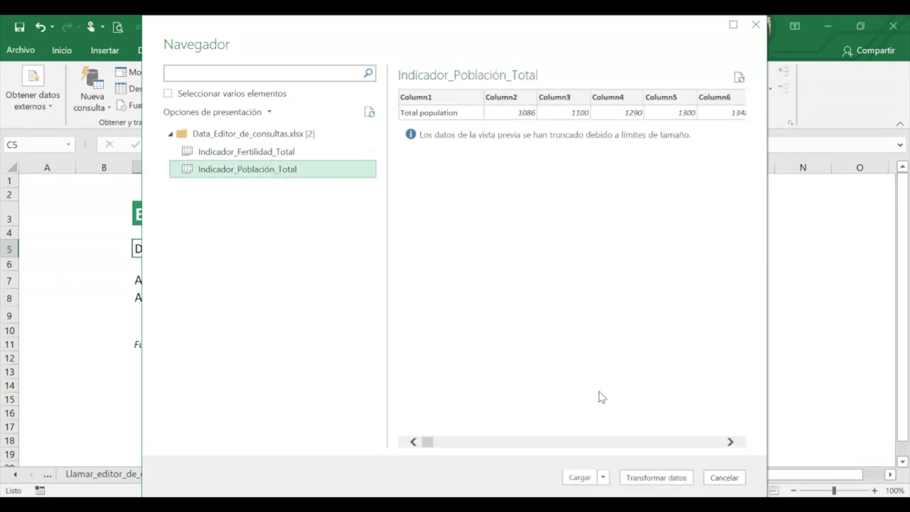
click(652, 478)
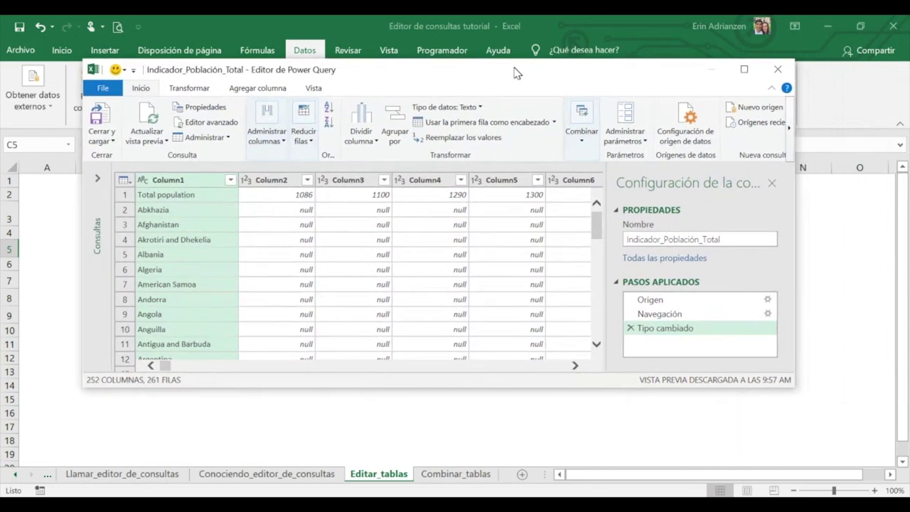
- Enlarge the editor window and promote the first row to column headers
drag(518, 73, 501, 71)
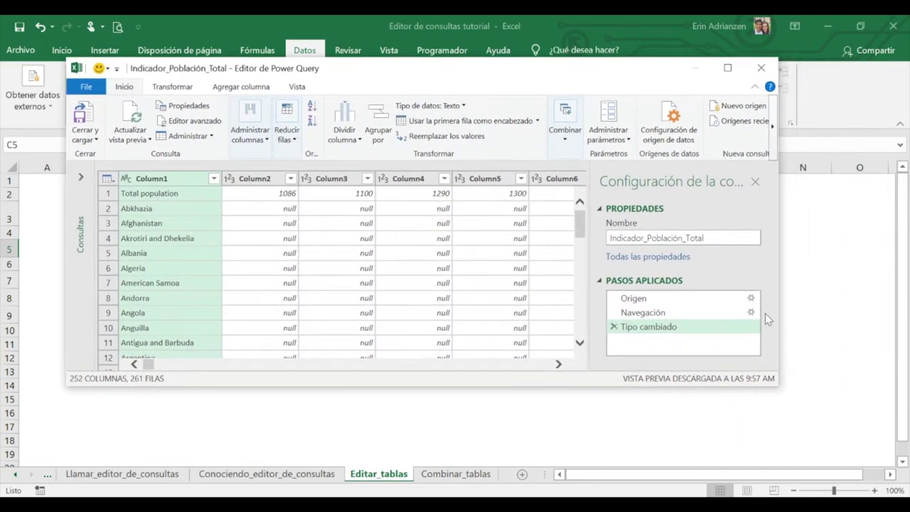
drag(780, 389, 855, 441)
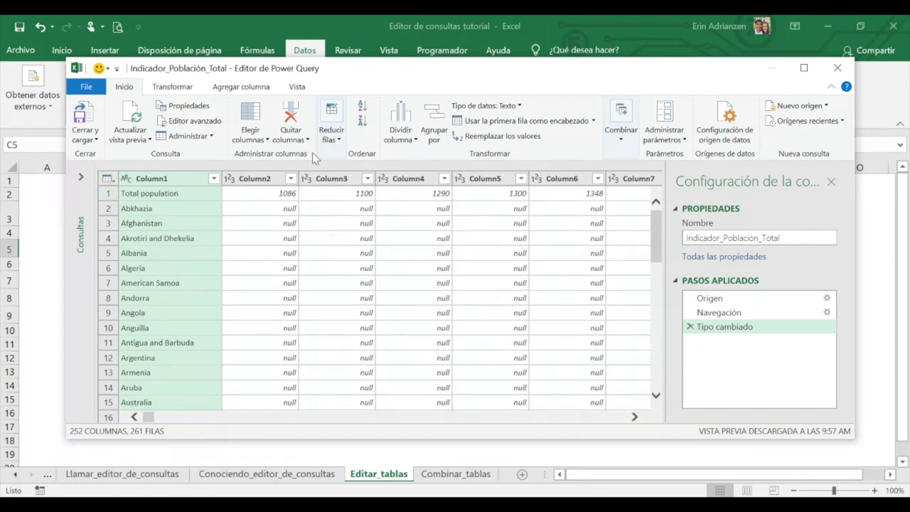
click(593, 123)
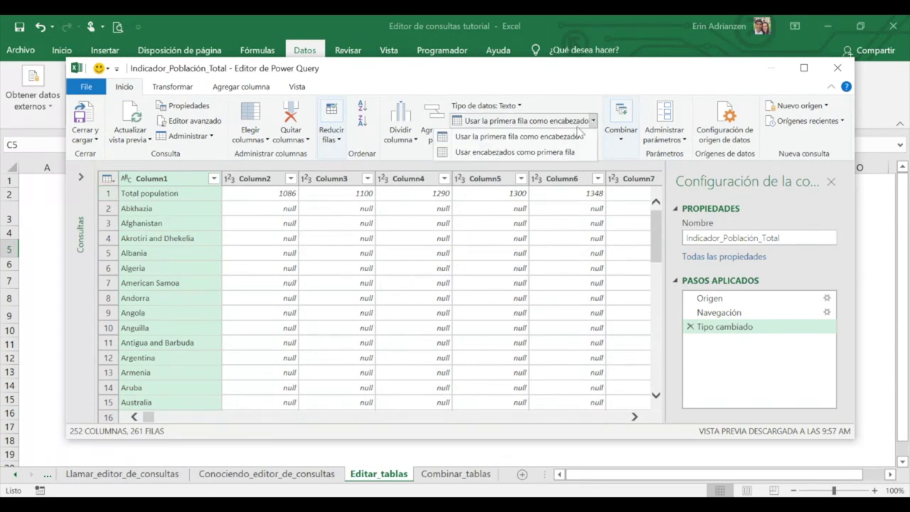
click(554, 138)
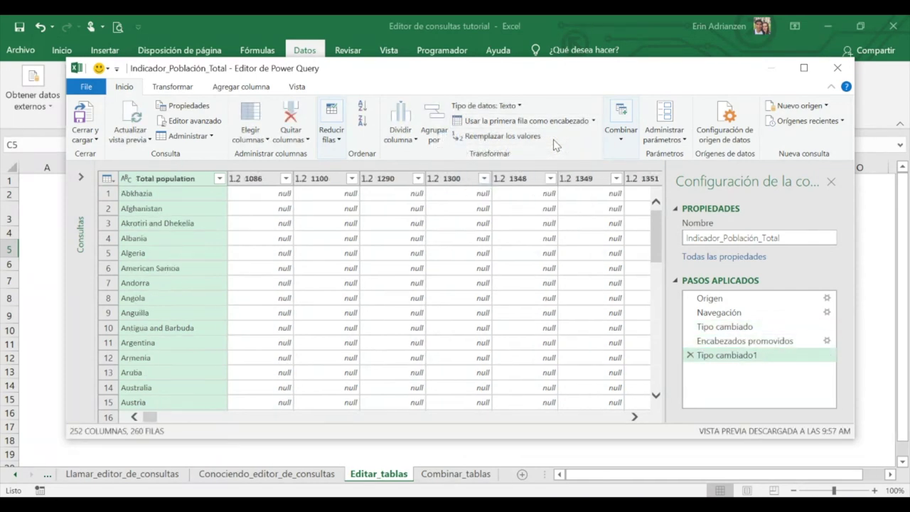
- Select the year columns from 1086 through 2009
click(253, 183)
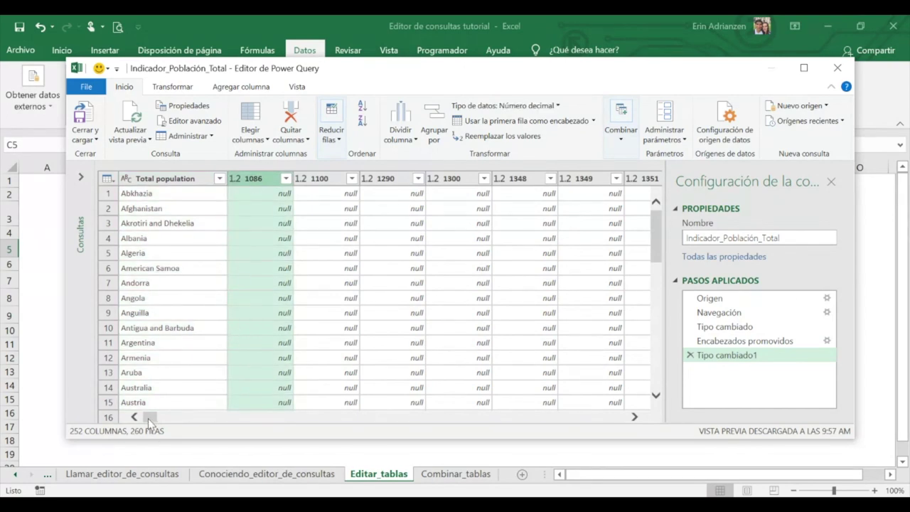
mouse_move(150, 418)
mouse_down()
mouse_move(578, 404)
mouse_move(617, 411)
mouse_up()
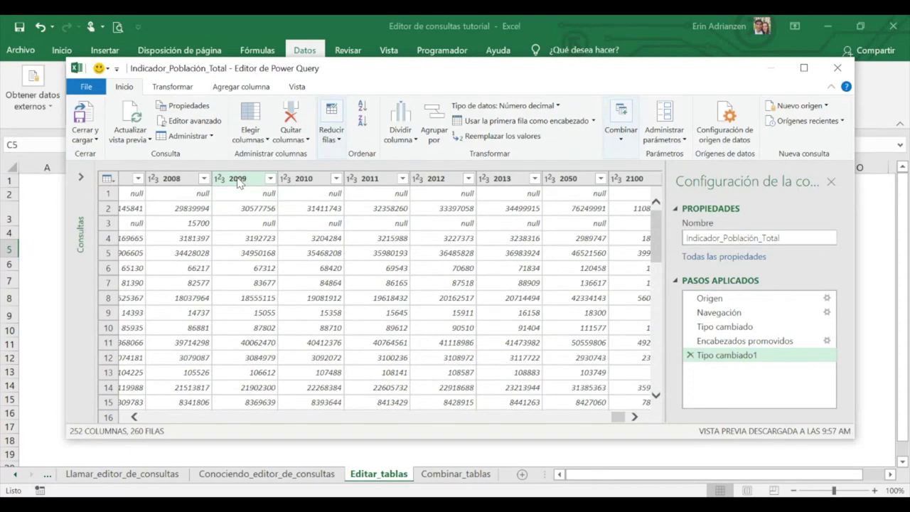
shift+click(239, 179)
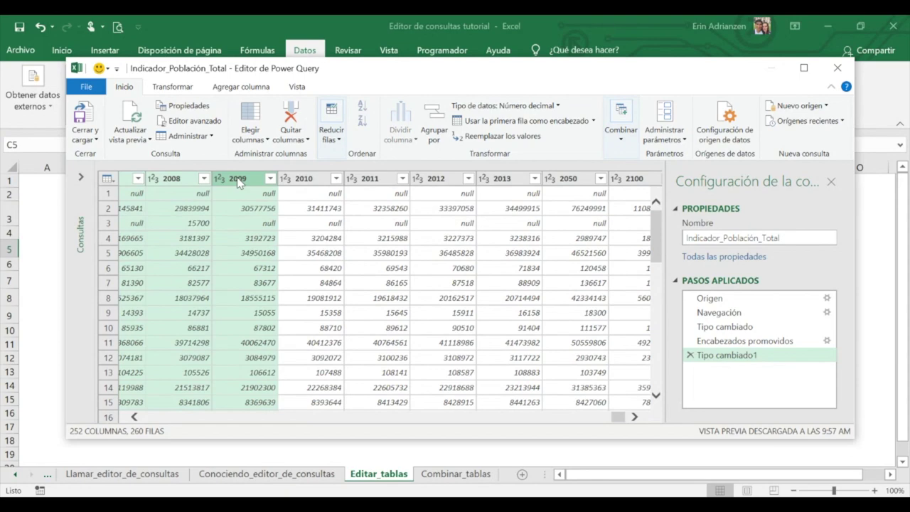
- Remove the year columns through 2009 plus 2050 and 2100, leaving Total population and 2010–2013
click(291, 137)
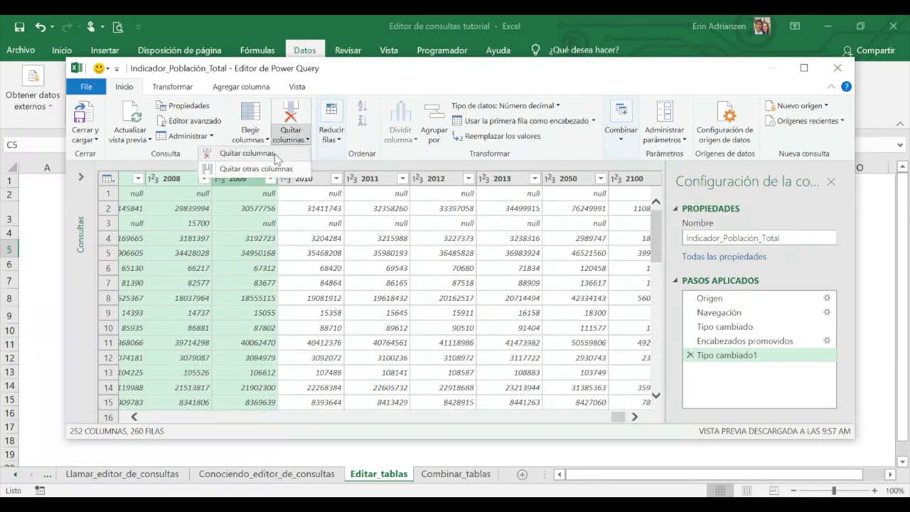
click(277, 153)
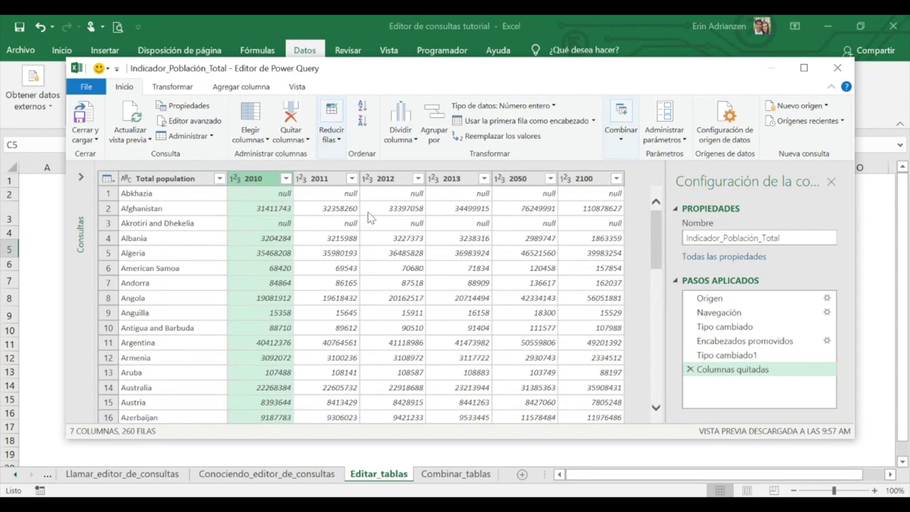
click(515, 180)
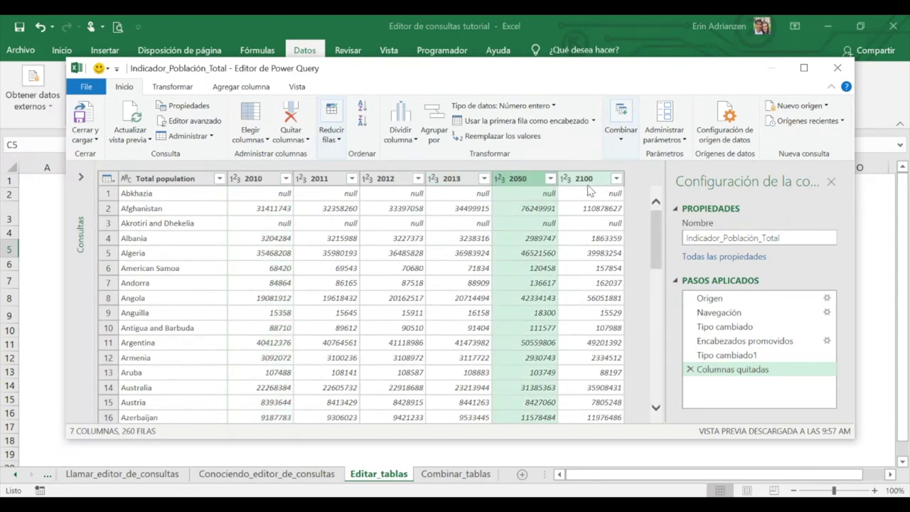
ctrl+click(594, 180)
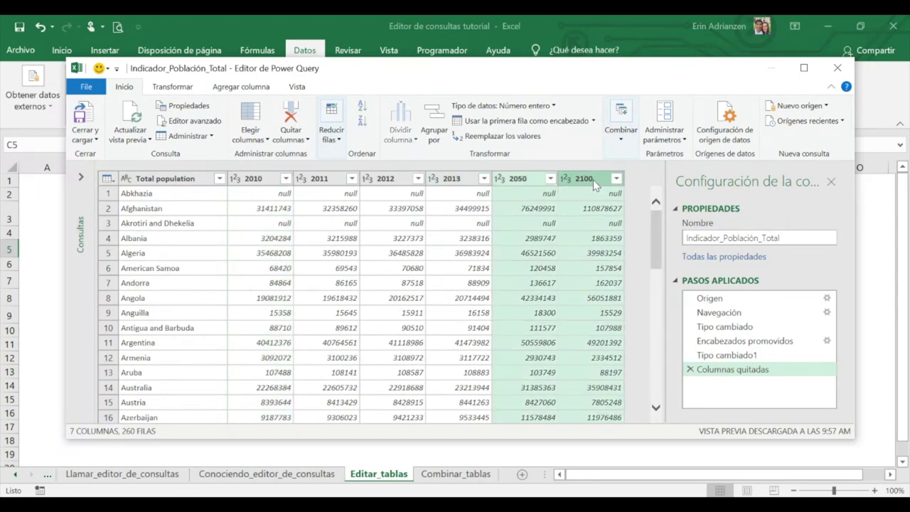
click(299, 139)
click(279, 155)
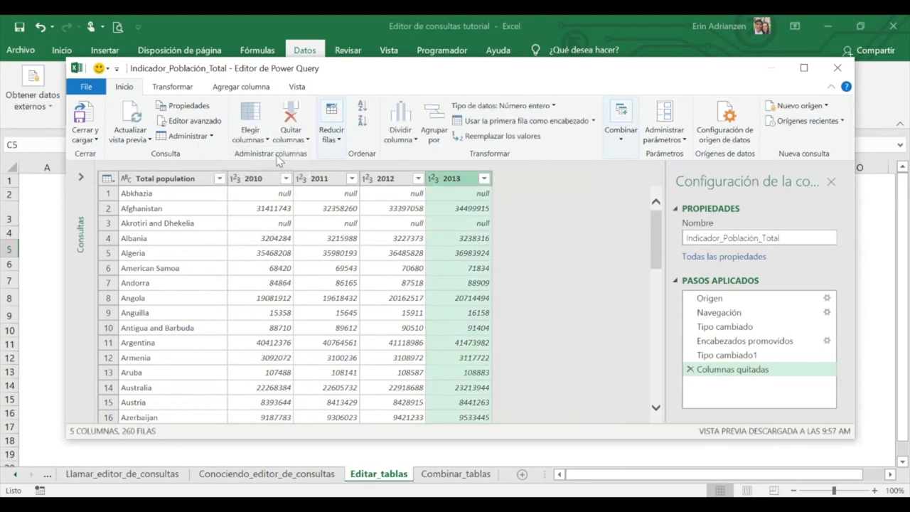
click(381, 253)
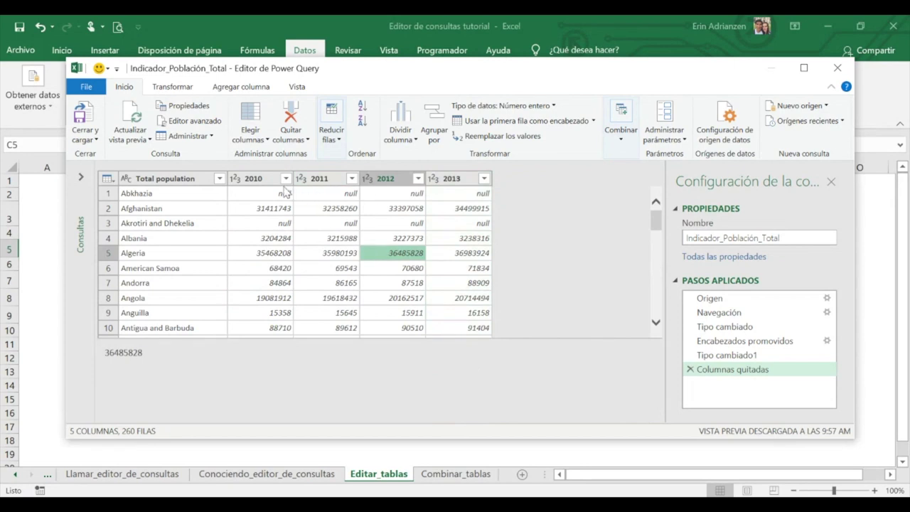
- Rename the Total population column to Pais
click(189, 182)
double_click(189, 181)
click(188, 179)
double_click(188, 179)
click(188, 179)
text(Pais)
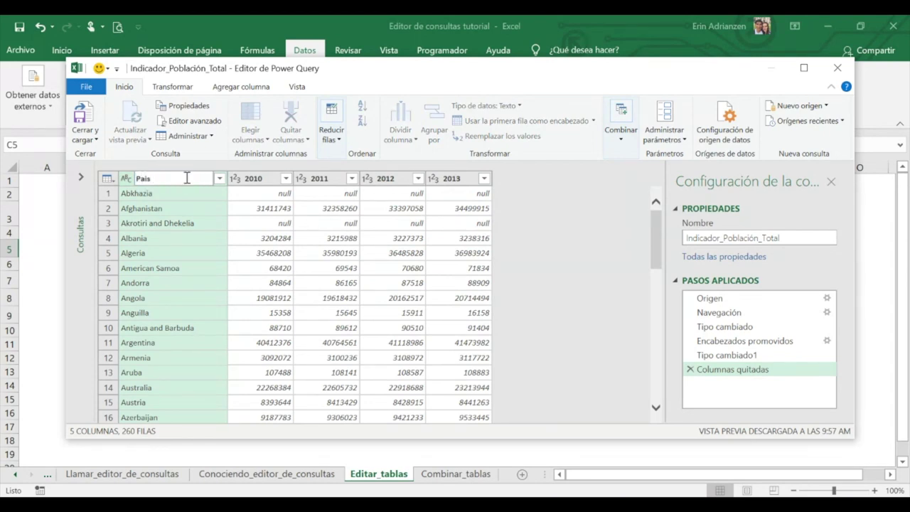
key(Return)
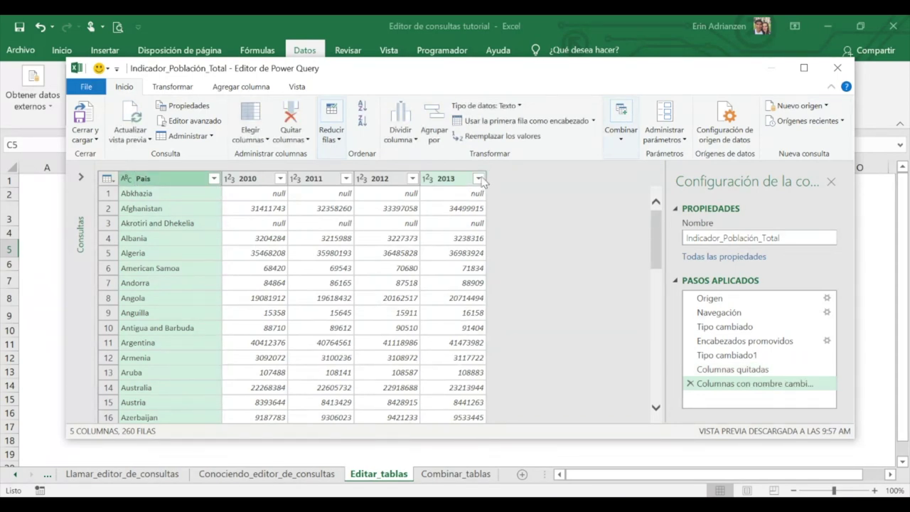
- Filter out rows with a null 2013 value, leaving 231 rows
click(480, 180)
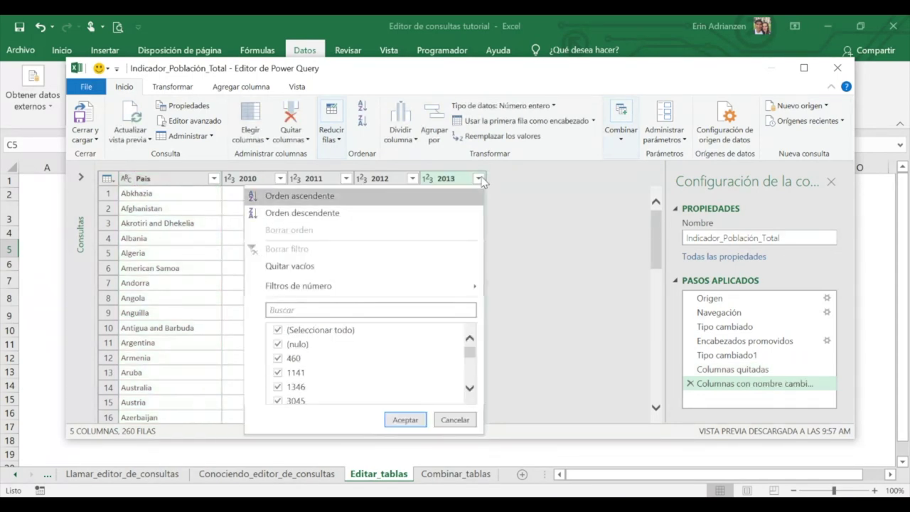
click(277, 345)
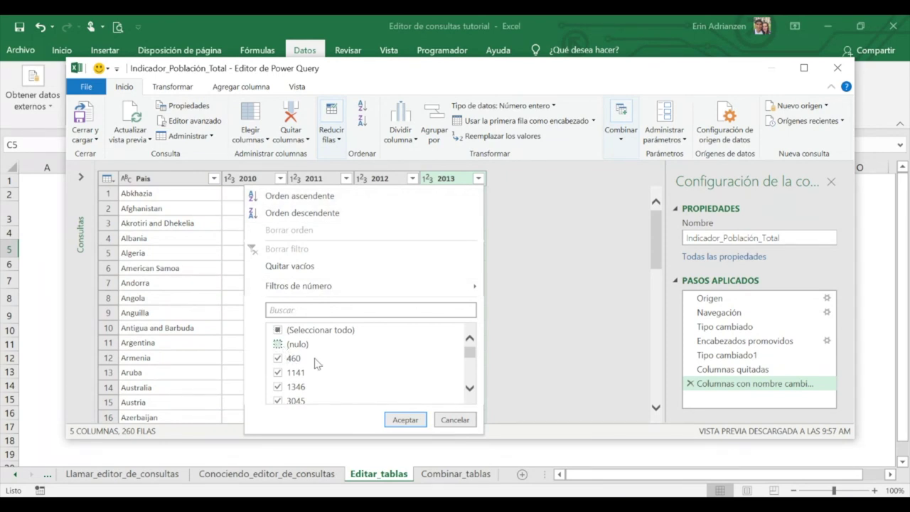
click(405, 420)
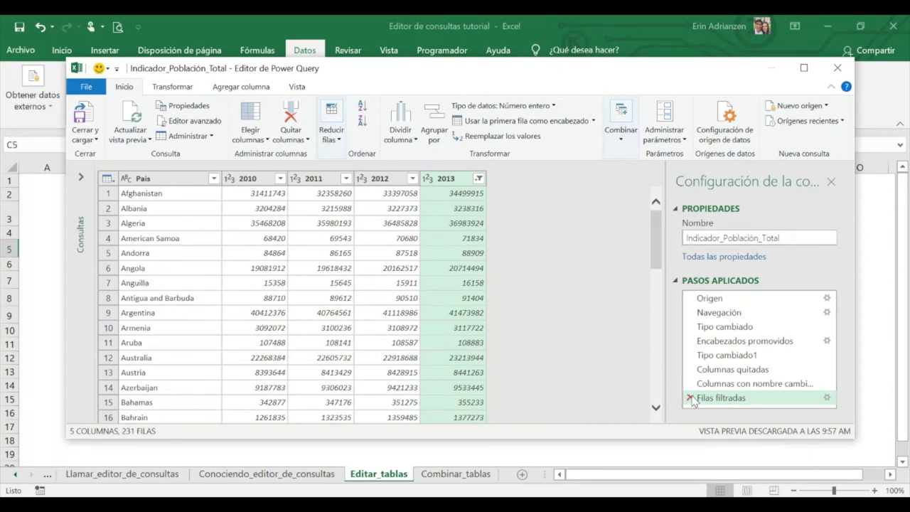
click(690, 399)
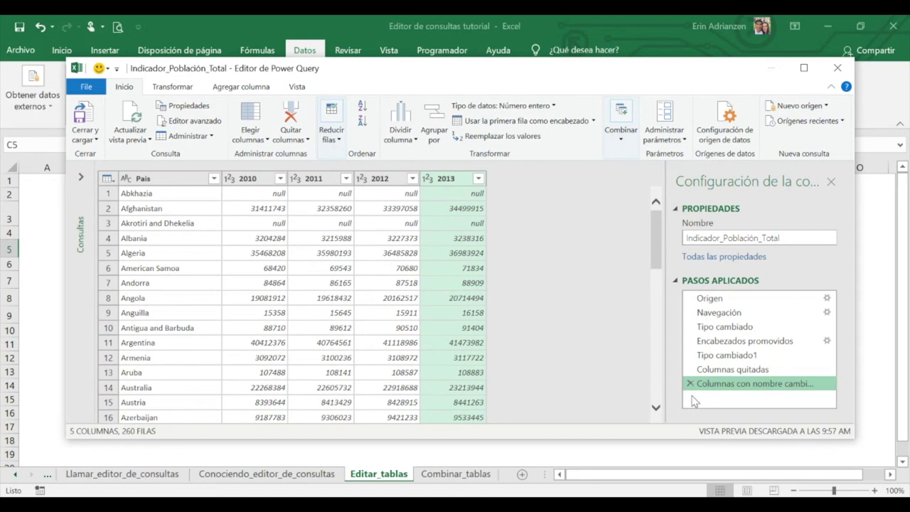
click(479, 178)
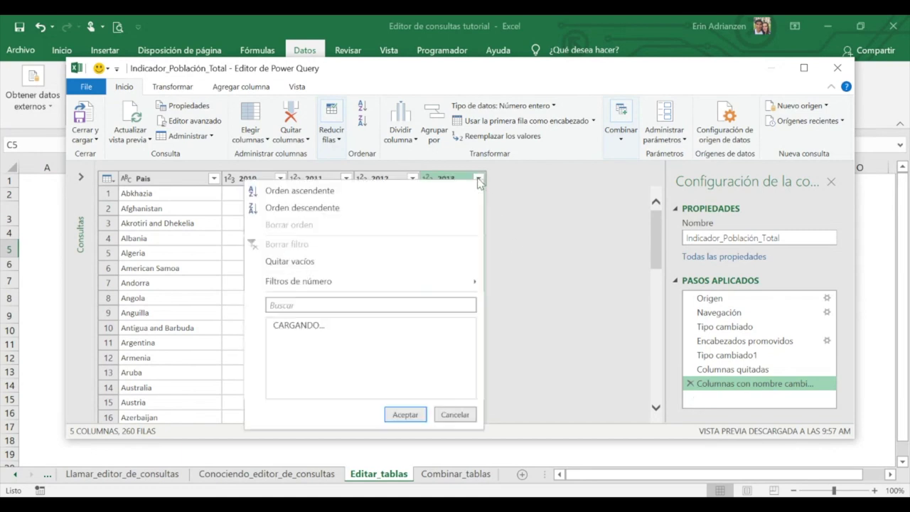
click(277, 340)
click(396, 418)
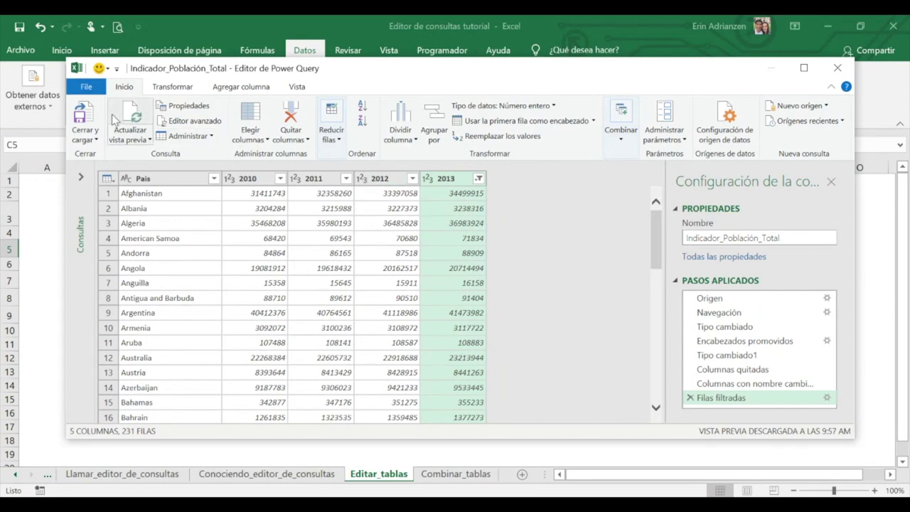
click(102, 90)
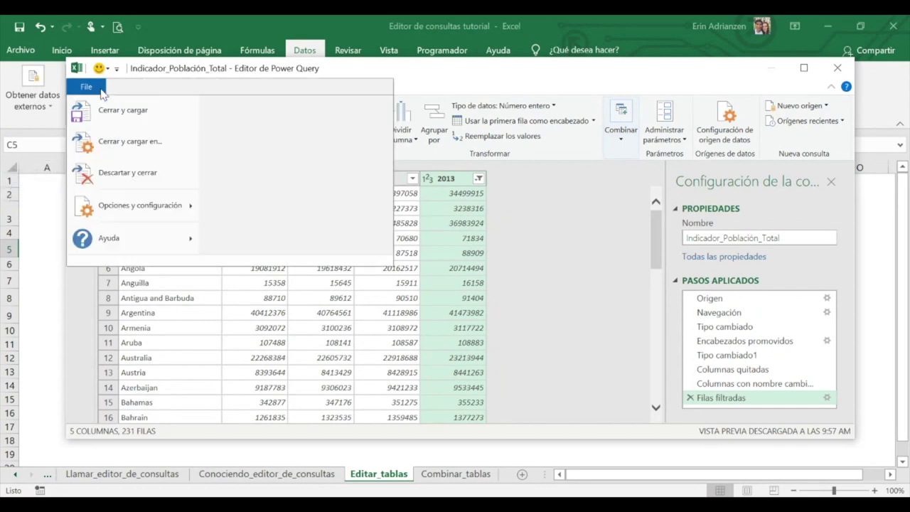
click(149, 149)
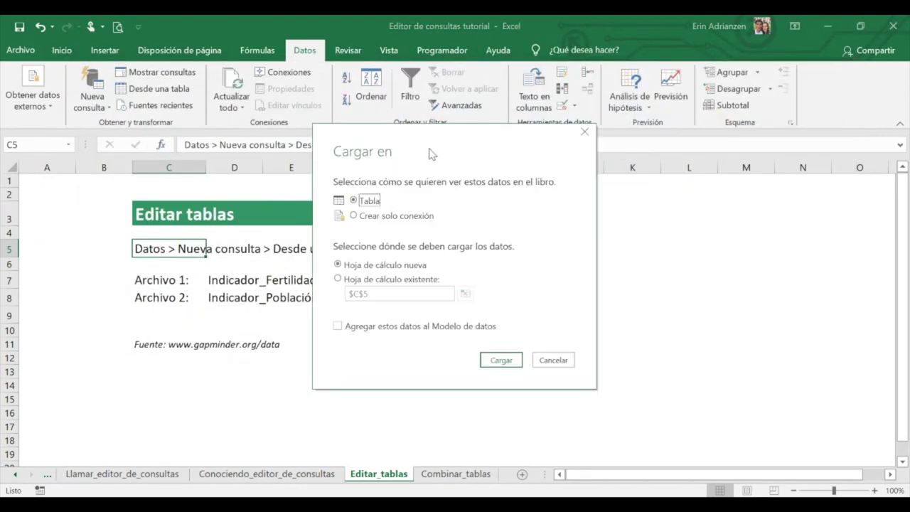
click(354, 216)
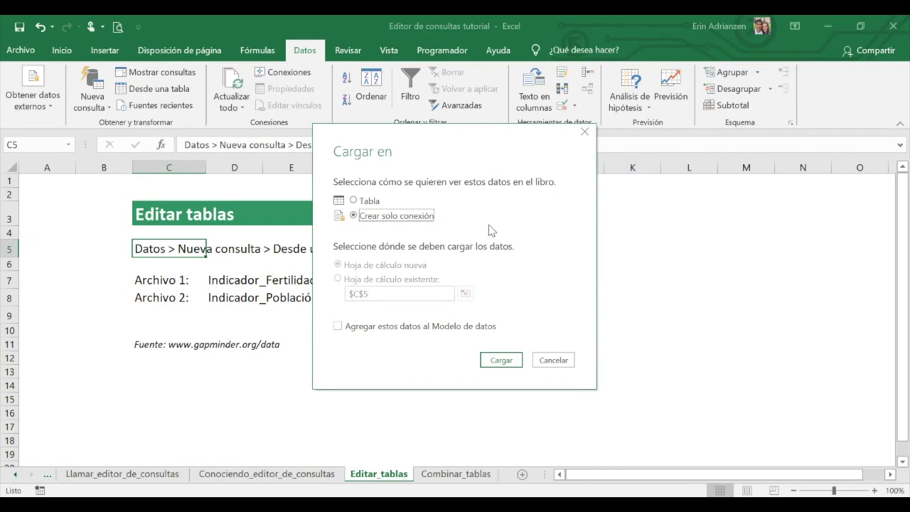
click(495, 360)
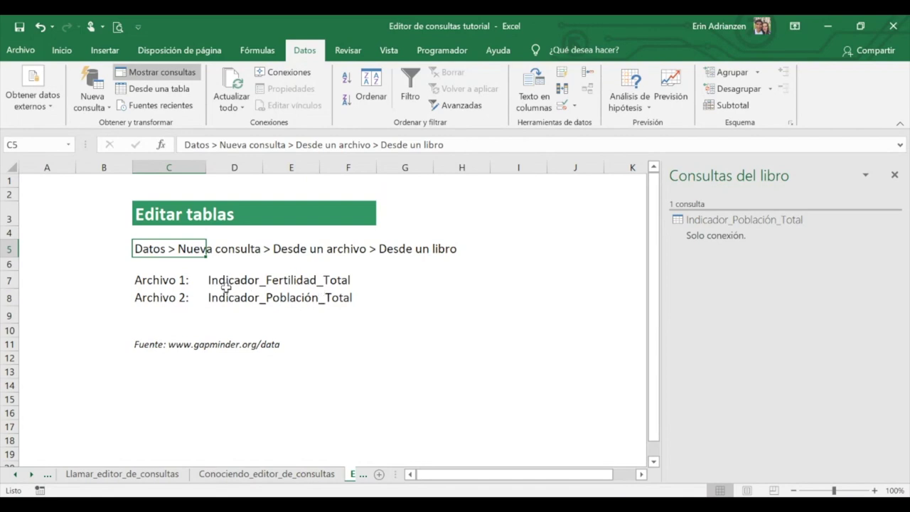
- Import the Indicador_Fertilidad_Total table from the Data_Editor_de_consultas workbook into Power Query
click(178, 297)
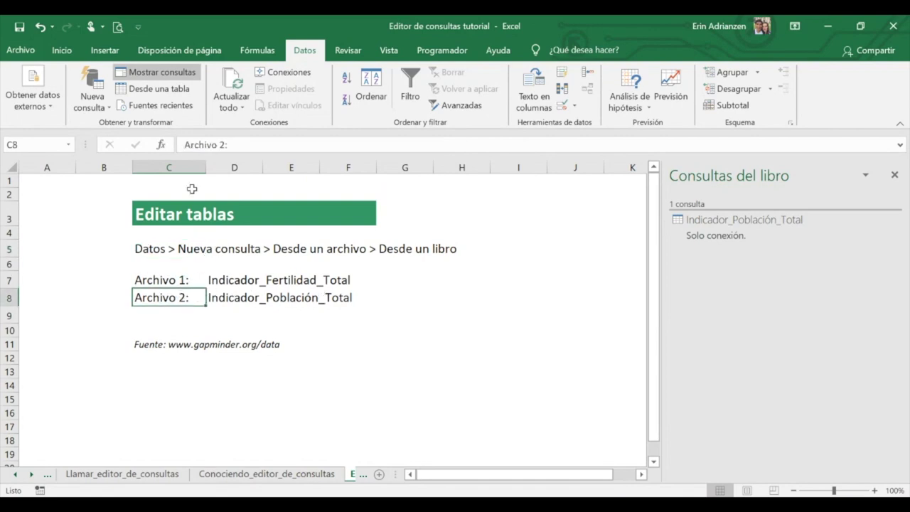
click(91, 102)
mouse_move(135, 135)
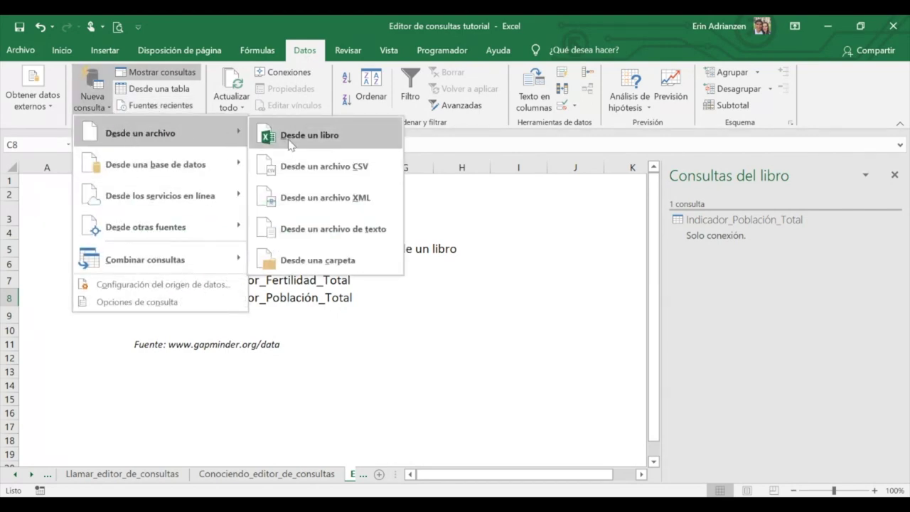
click(286, 140)
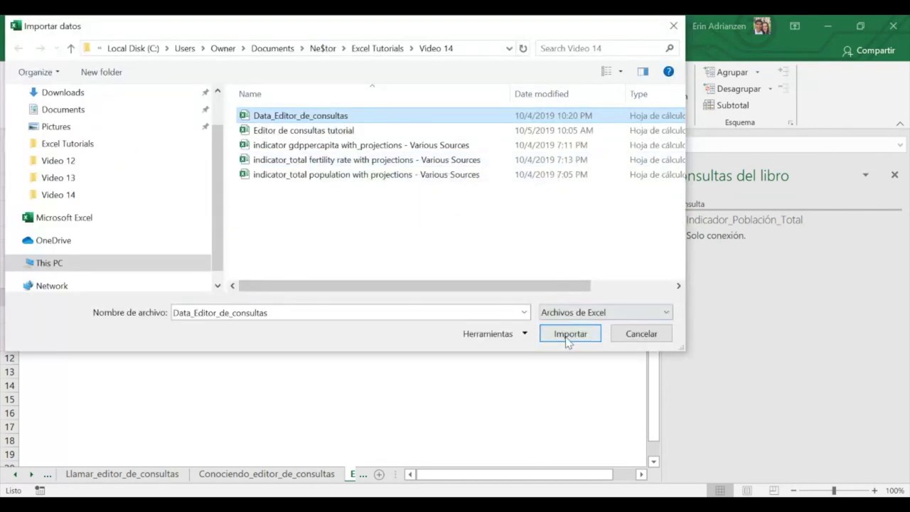
click(569, 335)
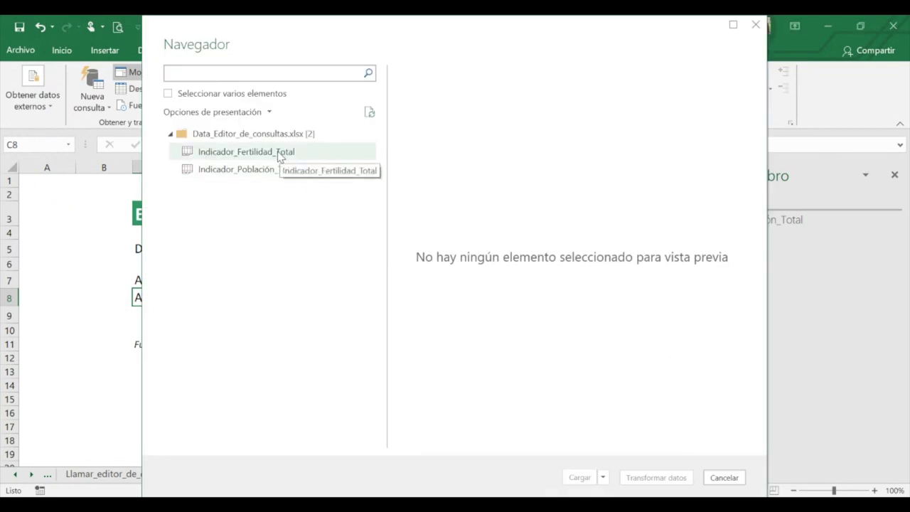
click(278, 153)
click(642, 477)
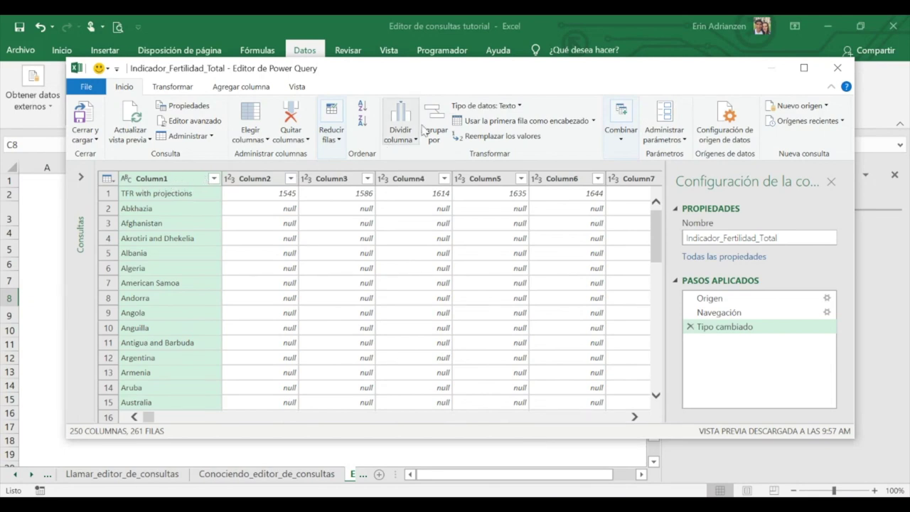
- Promote the first row to headers and rename the country column País
click(594, 121)
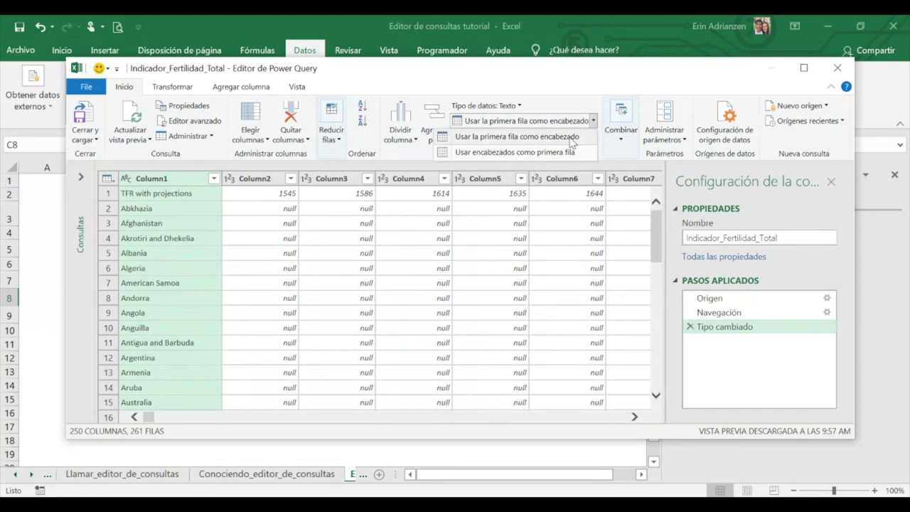
click(565, 136)
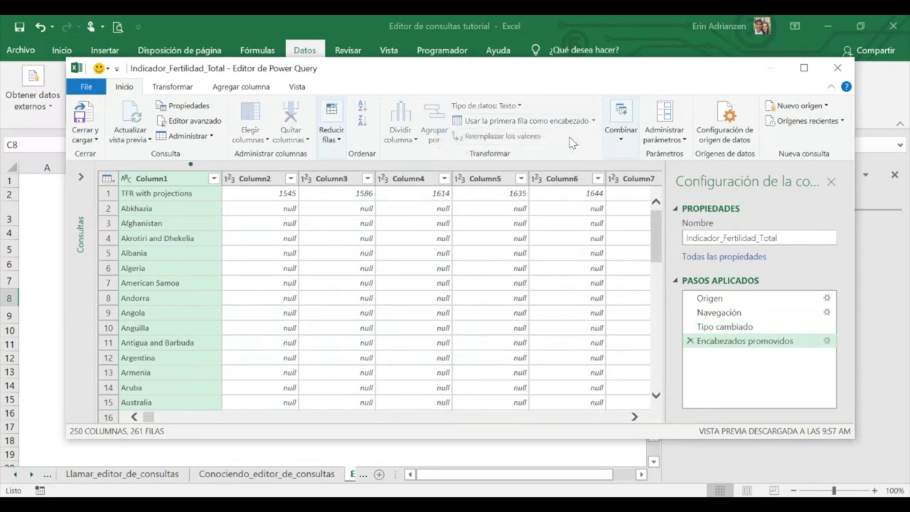
double_click(202, 182)
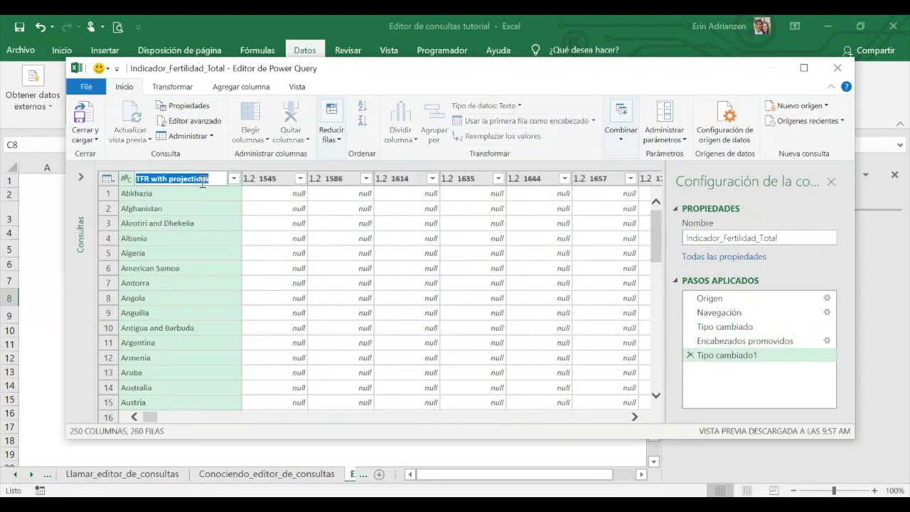
text(País)
key(Return)
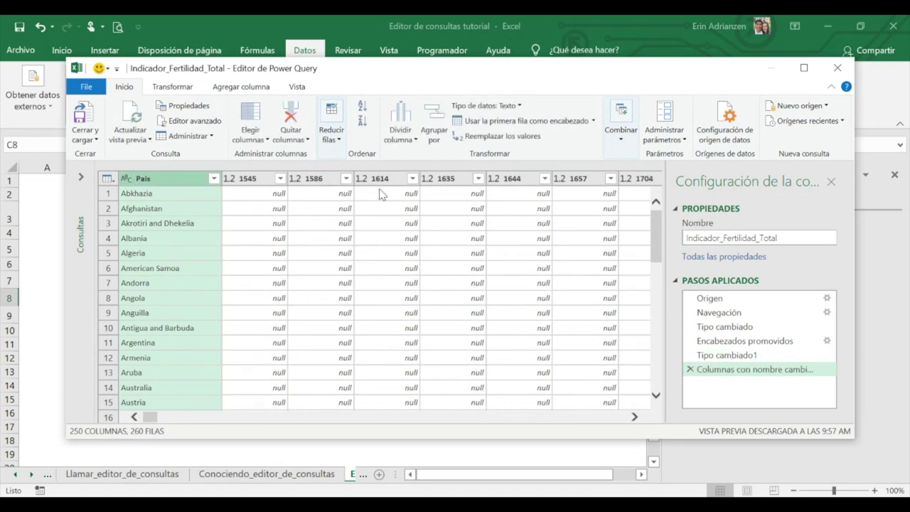
click(261, 179)
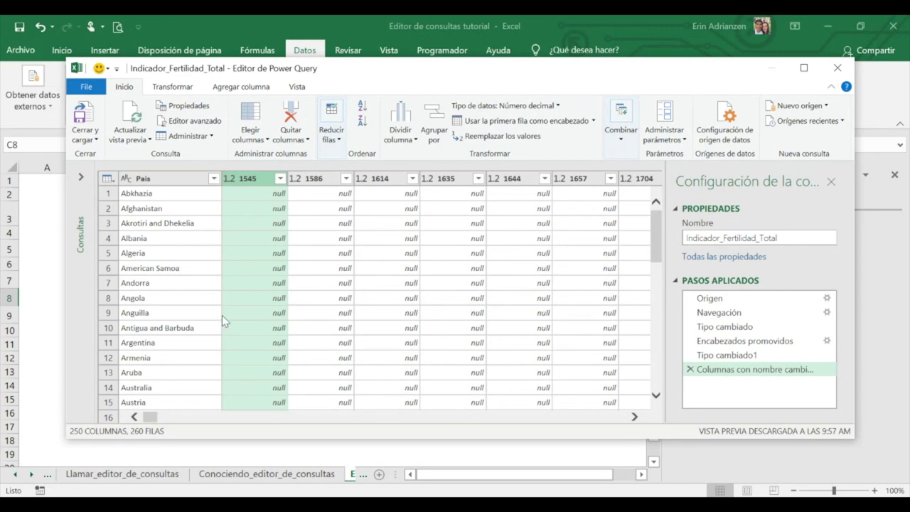
click(187, 183)
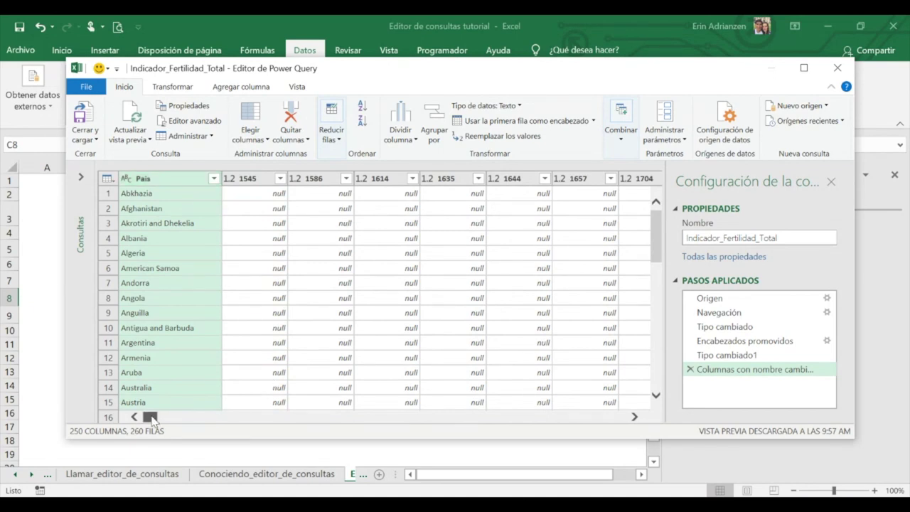
drag(151, 420, 604, 414)
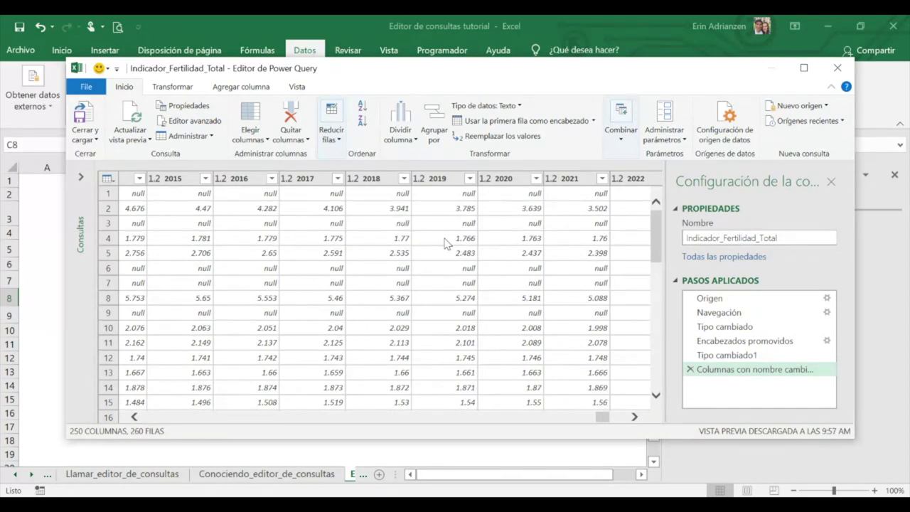
- Keep only the País and 2019 columns, removing all others
click(437, 182)
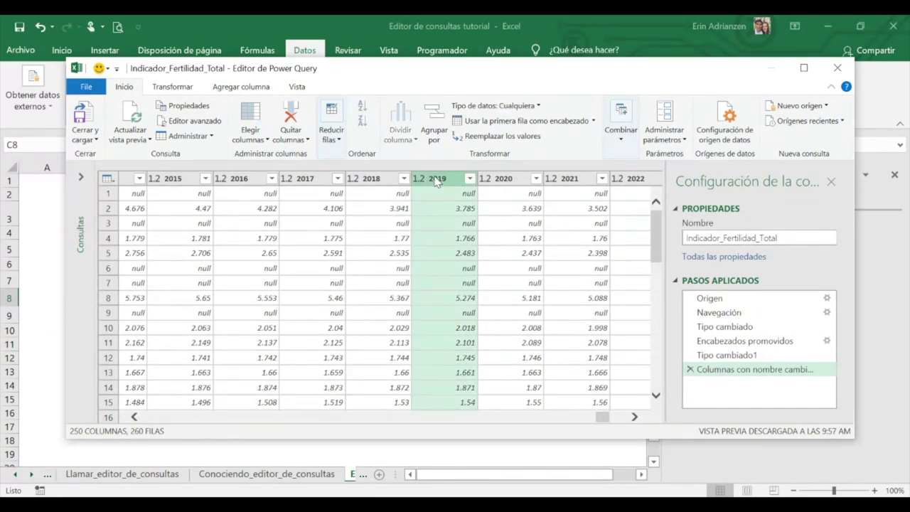
scroll(208, 335, right, 2)
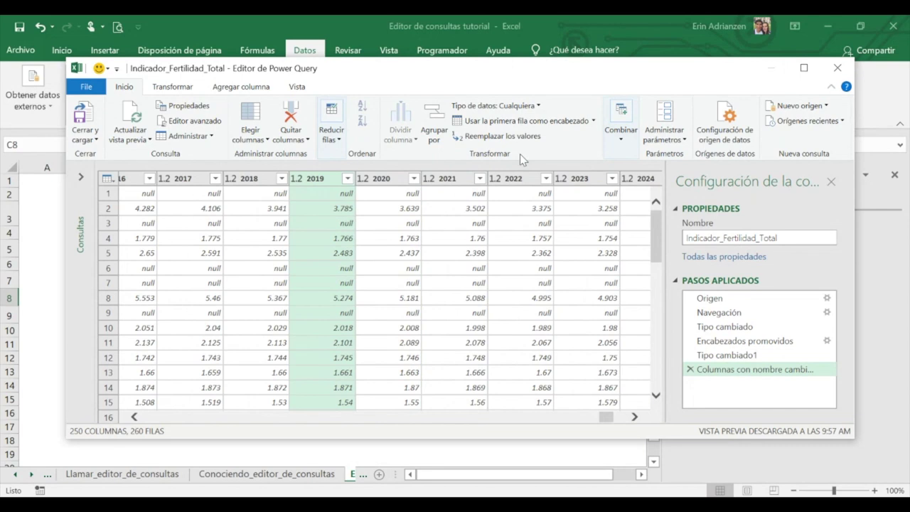
click(308, 142)
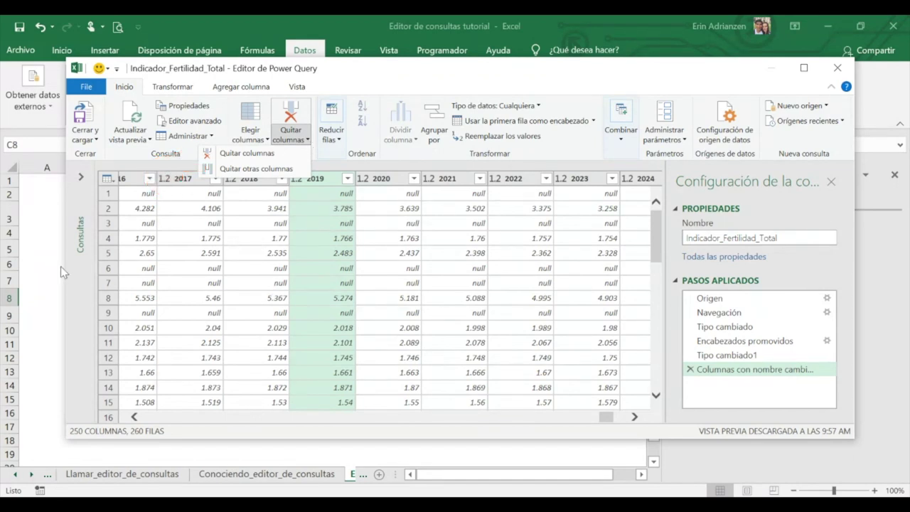
click(244, 170)
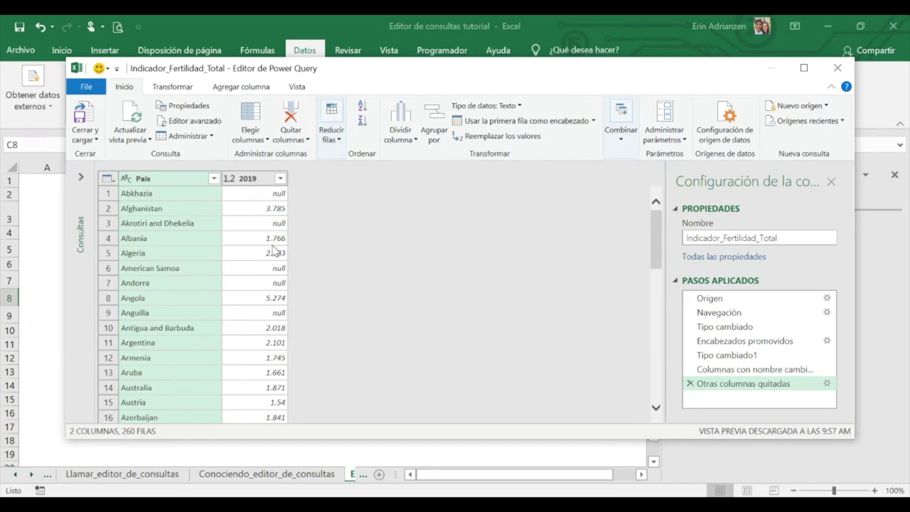
- Filter out rows with null 2019 values, leaving 200 rows
click(281, 178)
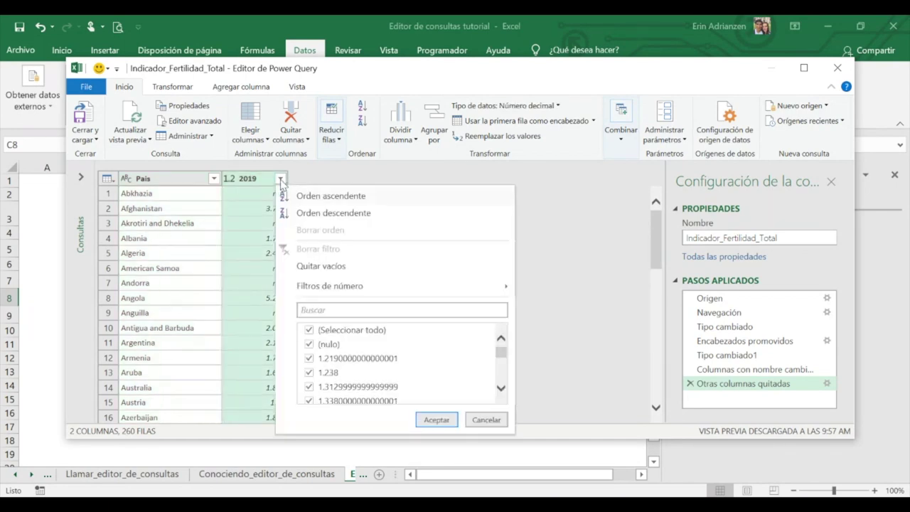
click(309, 344)
click(441, 420)
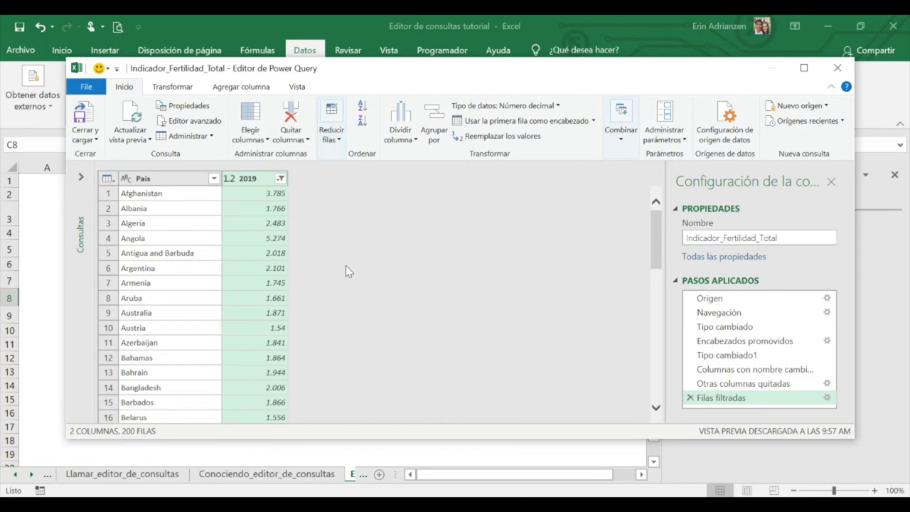
click(98, 88)
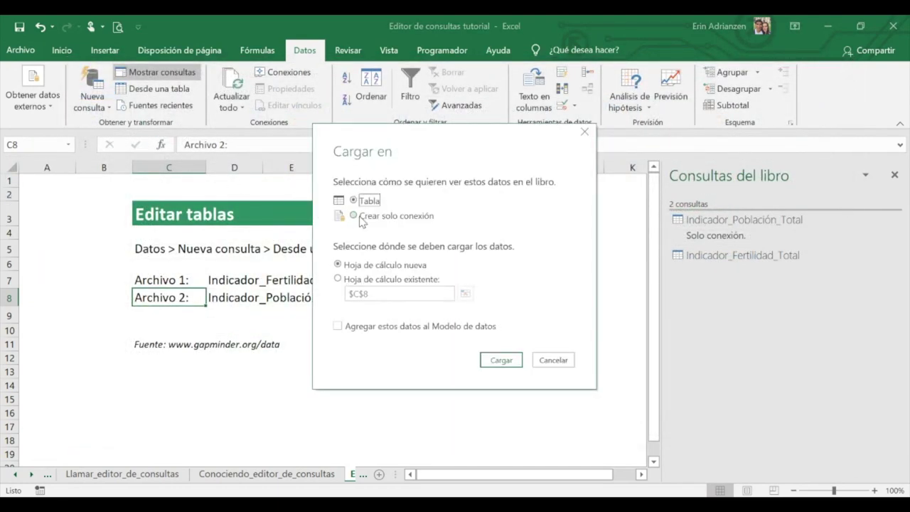
- Load the fertility query as connection only and scroll toward the Combinar_tablas sheet
click(355, 218)
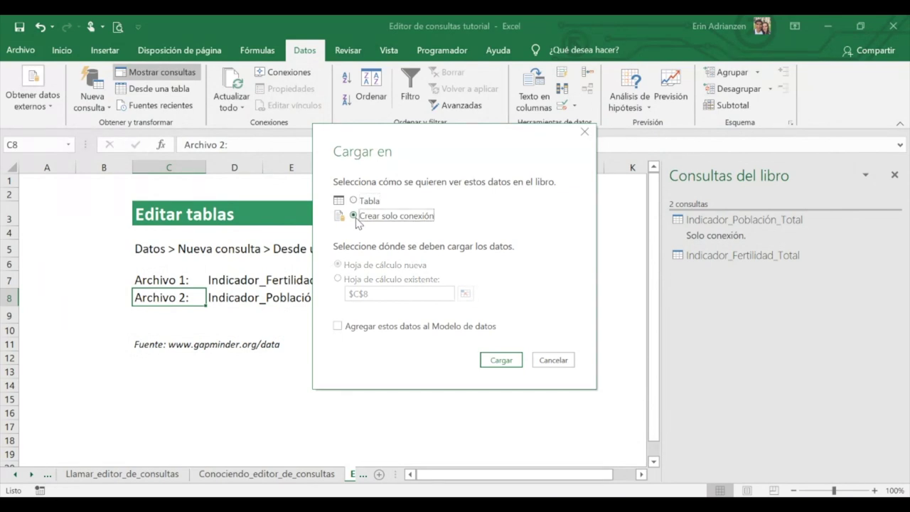
click(501, 360)
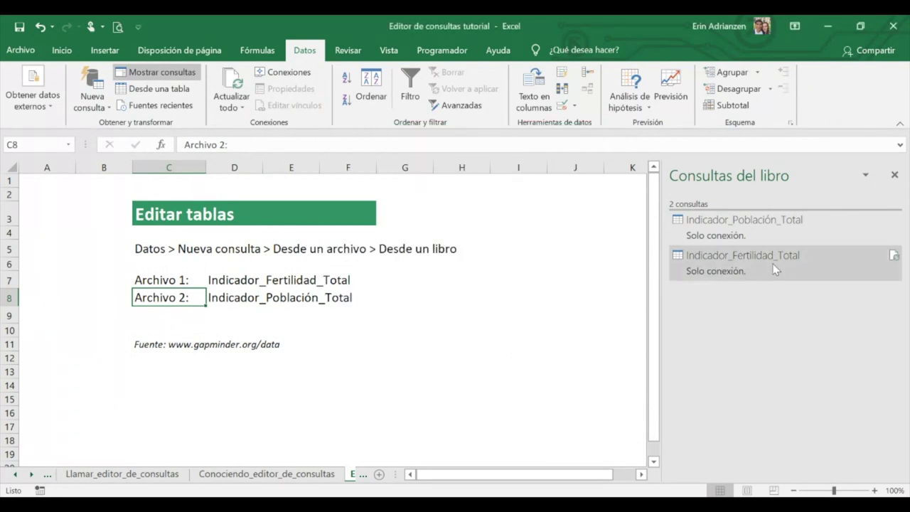
mouse_move(767, 279)
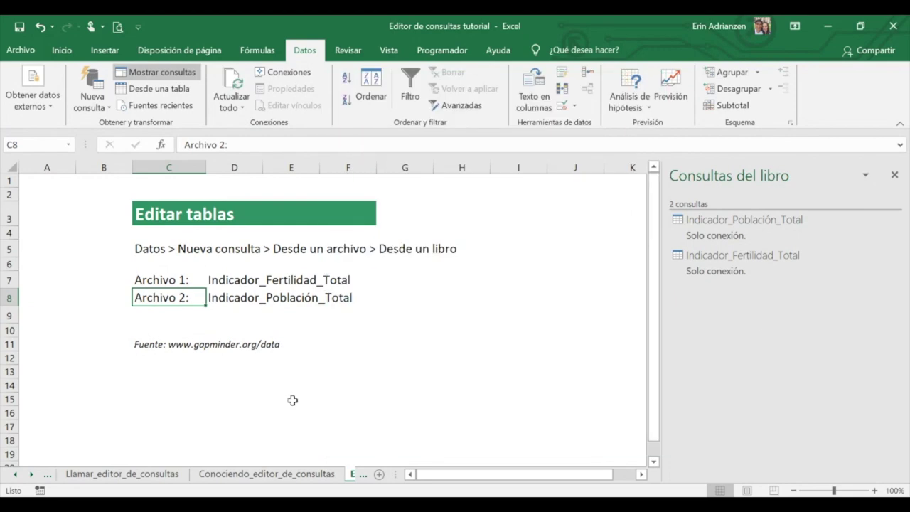
scroll(350, 396, right, 1)
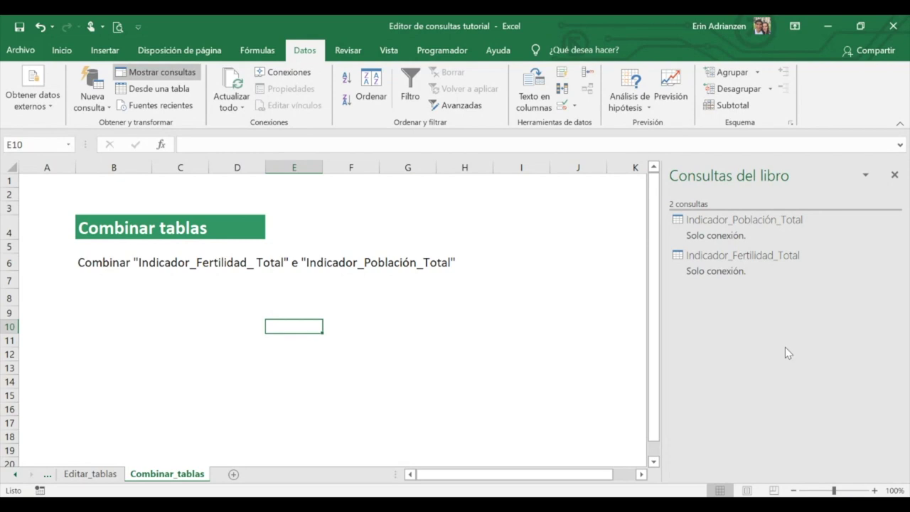
- Duplicate Indicador_Población_Total and start a Combinar consultas merge on the copy
click(760, 220)
right_click(760, 219)
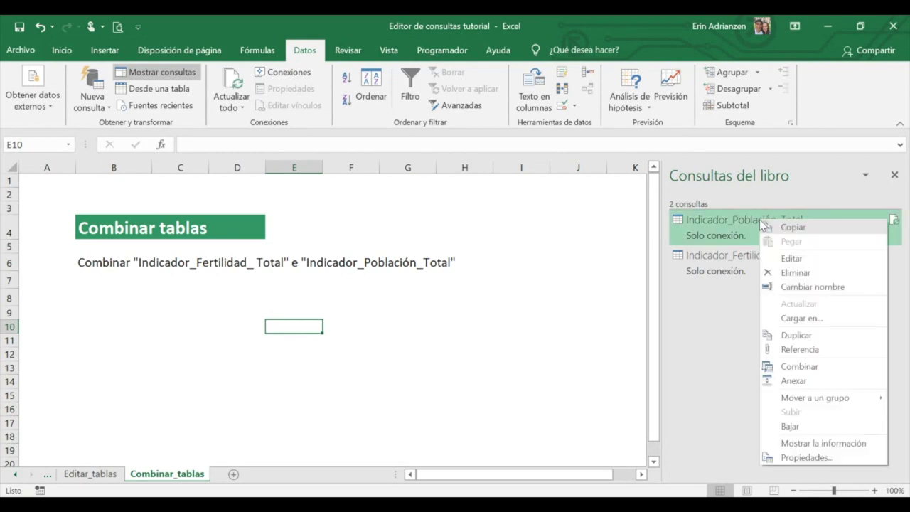
click(805, 338)
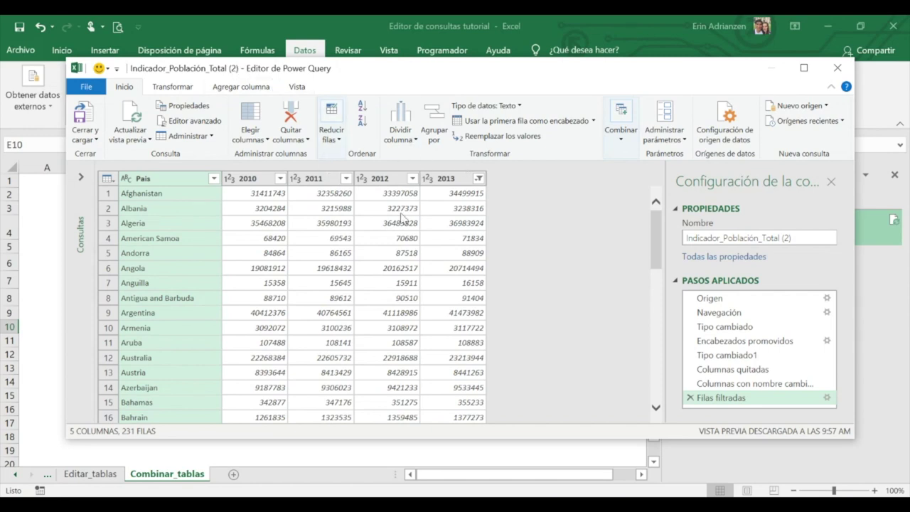
click(626, 131)
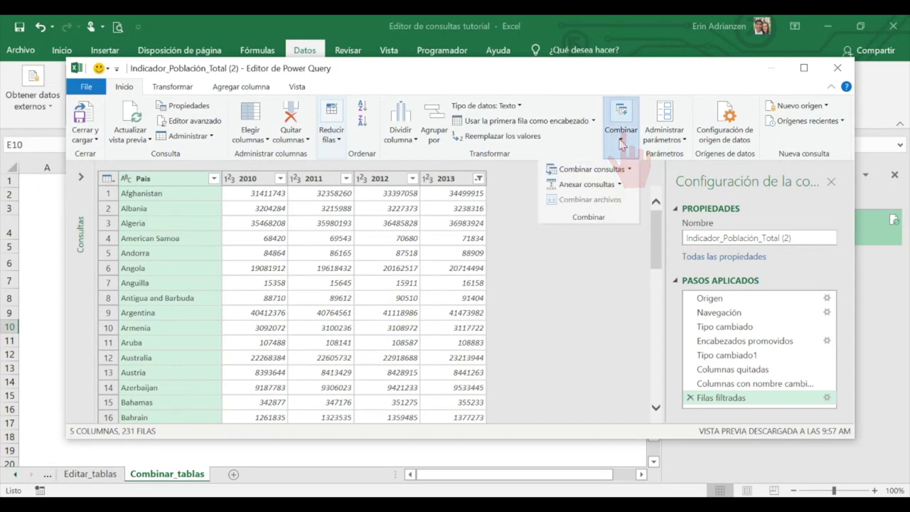
click(594, 171)
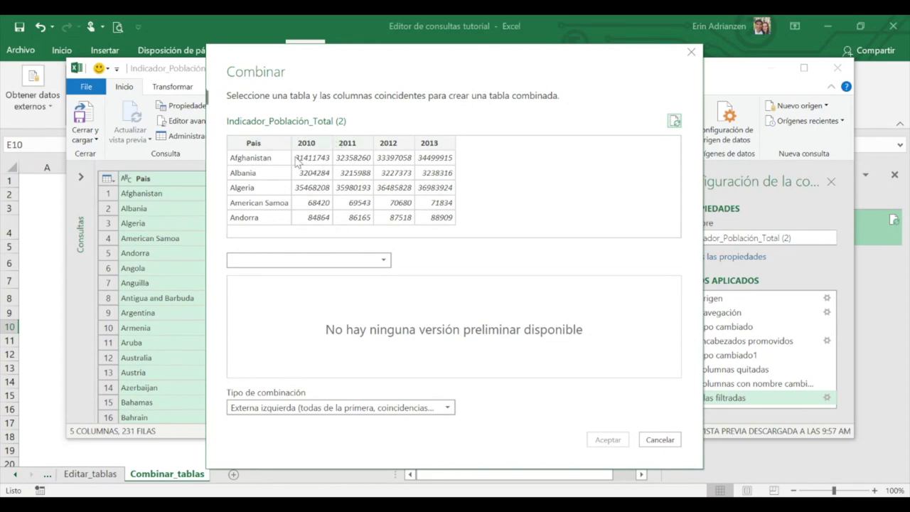
- Merge with Indicador_Fertilidad_Total on Pais in both tables using a left outer join
click(380, 260)
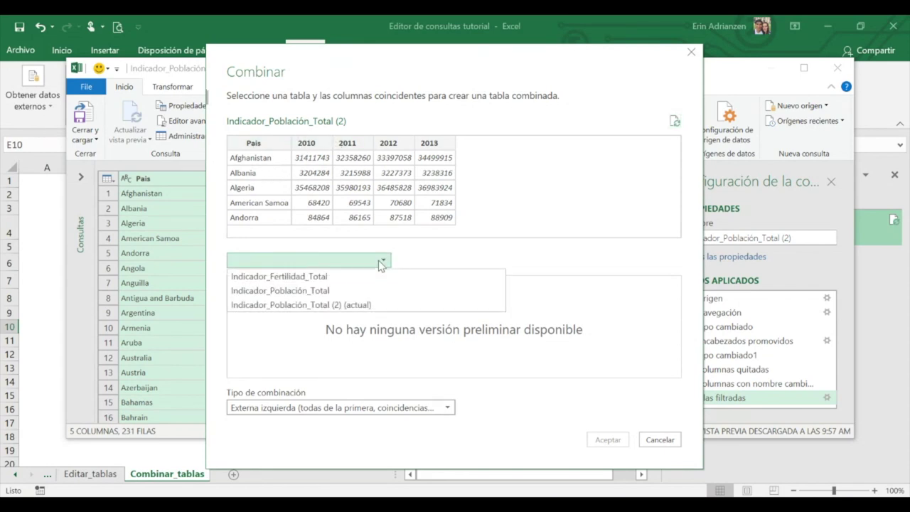
click(335, 278)
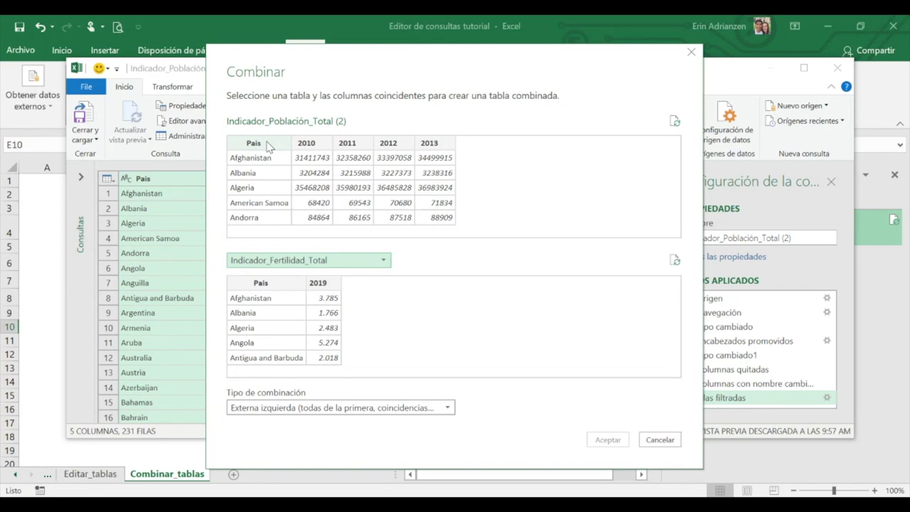
click(269, 146)
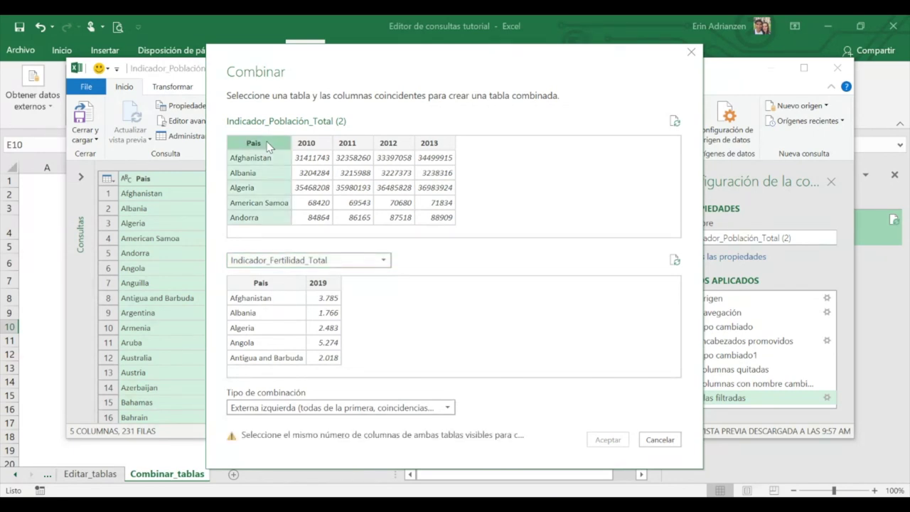
click(269, 284)
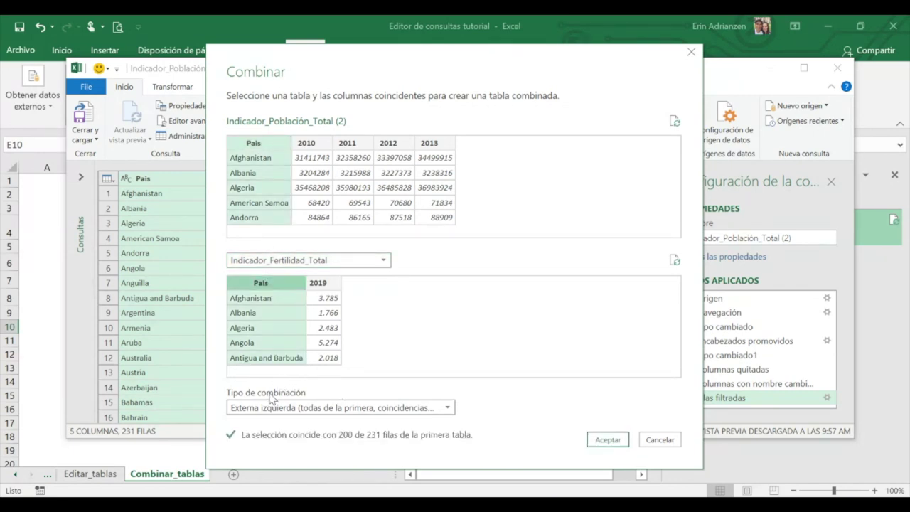
click(448, 407)
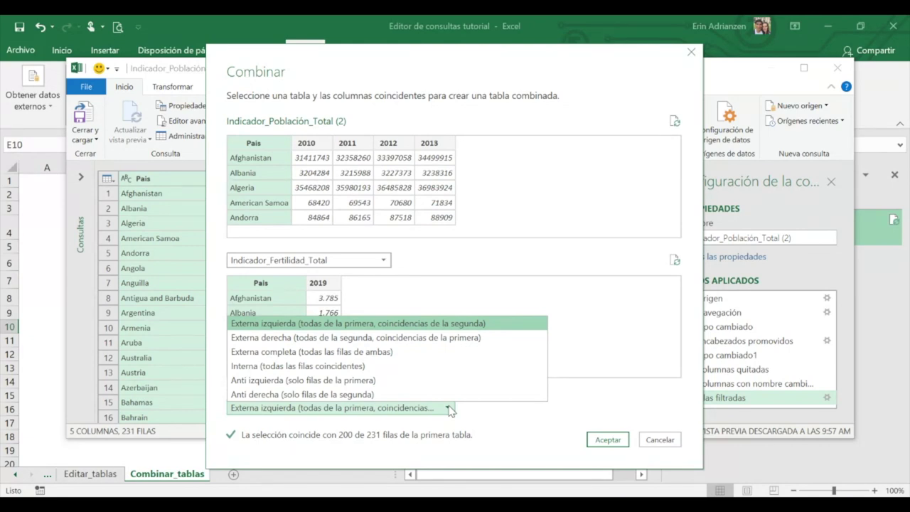
click(448, 408)
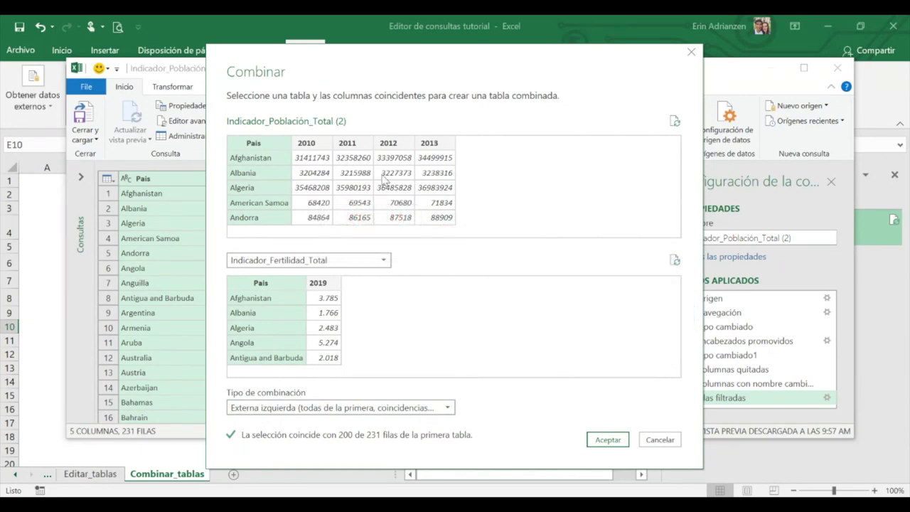
click(608, 439)
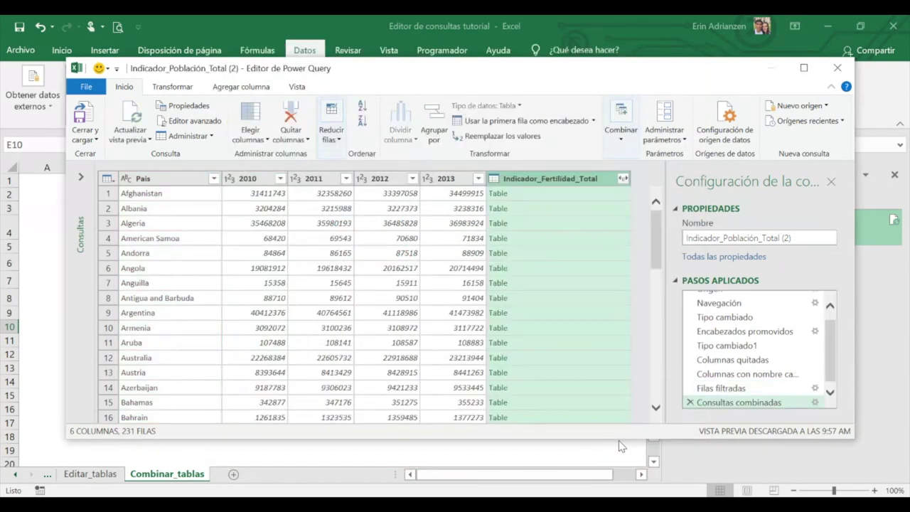
- Expand only the 2019 field from the merged column and rename it 2019*
click(624, 179)
click(415, 250)
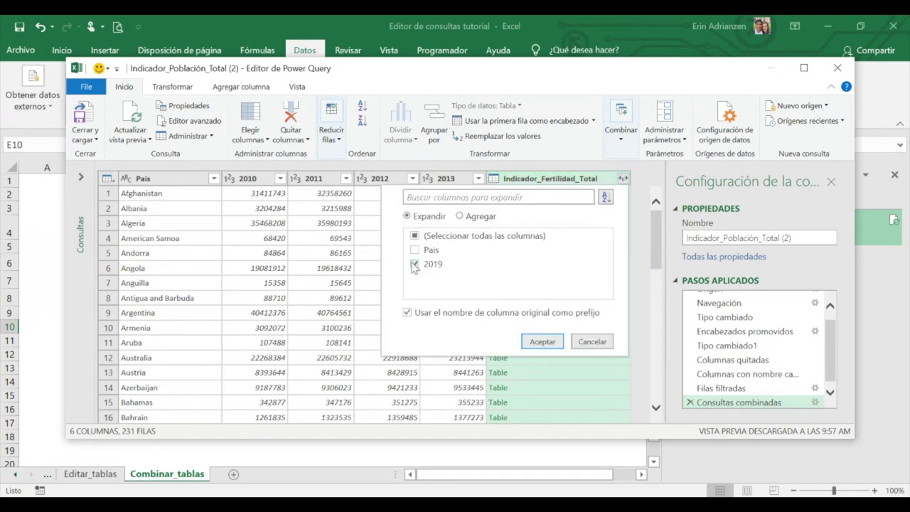
click(542, 342)
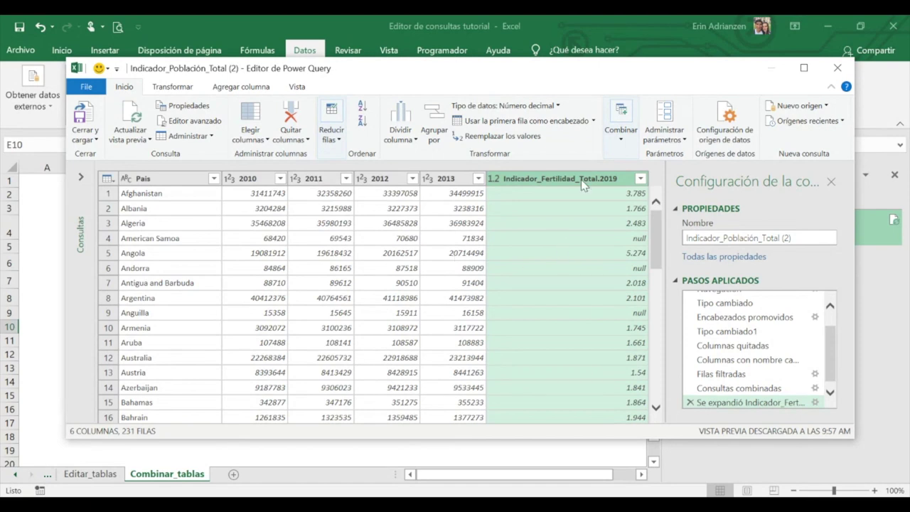
double_click(582, 182)
drag(600, 178, 491, 182)
key(BackSpace)
text(*)
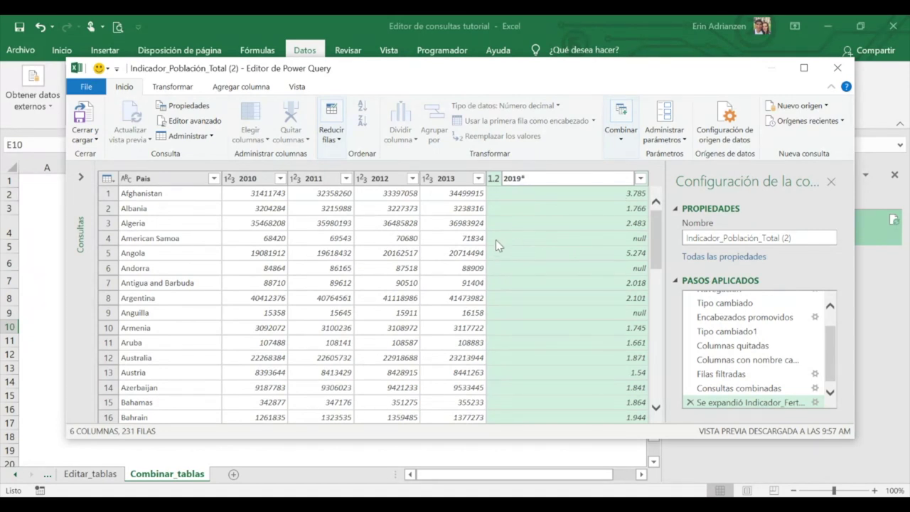
key(Return)
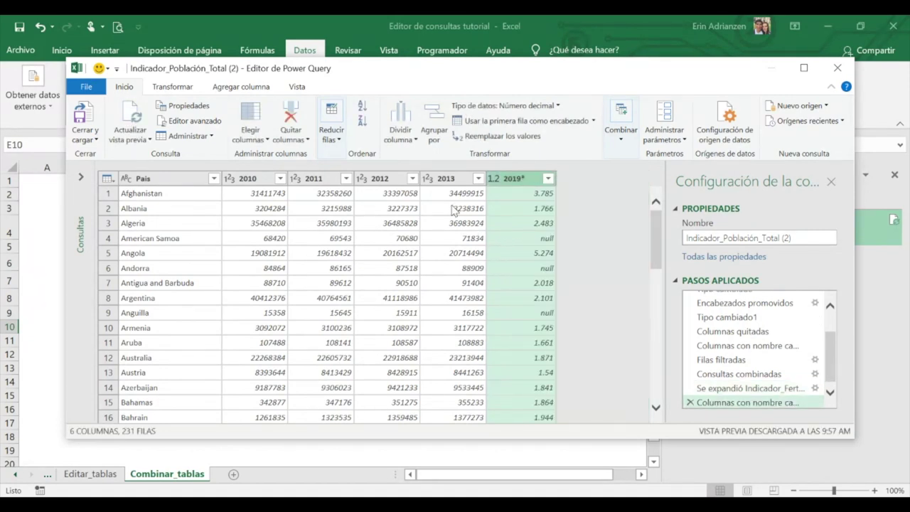
- Filter out null 2019* rows, leaving 200 rows
click(548, 178)
click(348, 344)
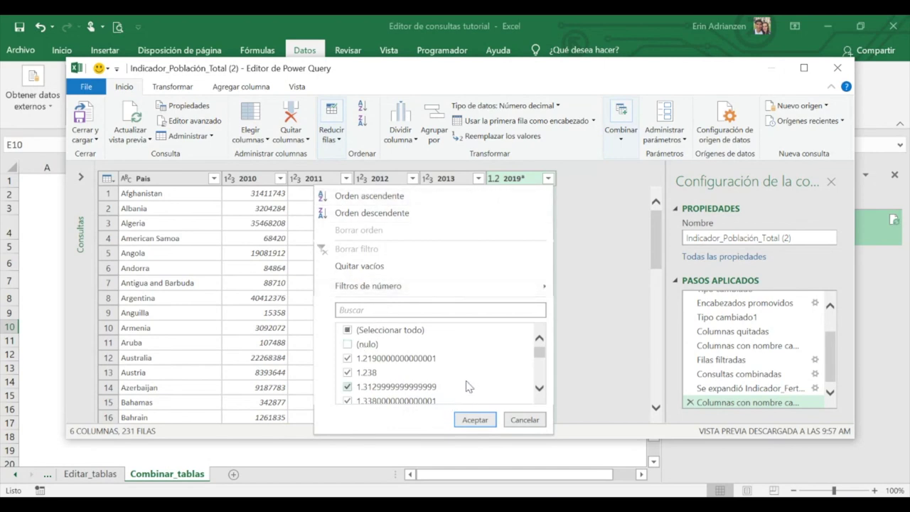
click(476, 420)
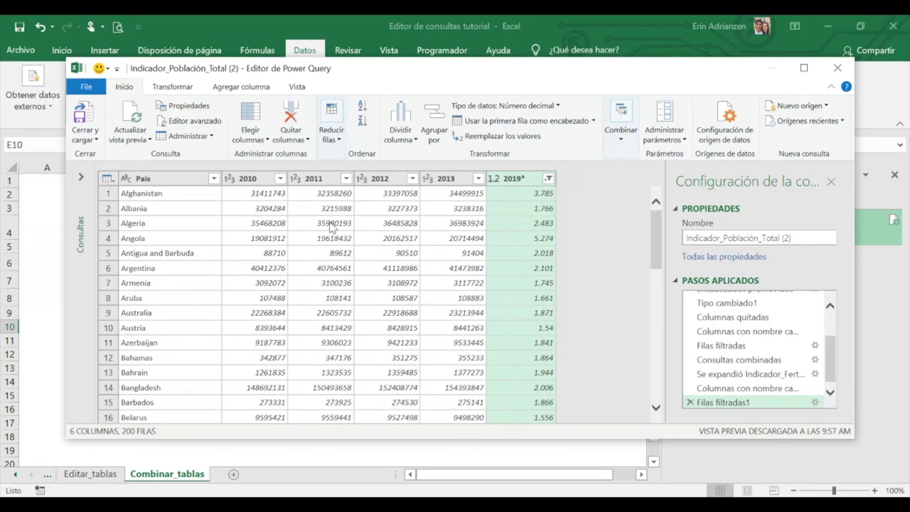
click(259, 185)
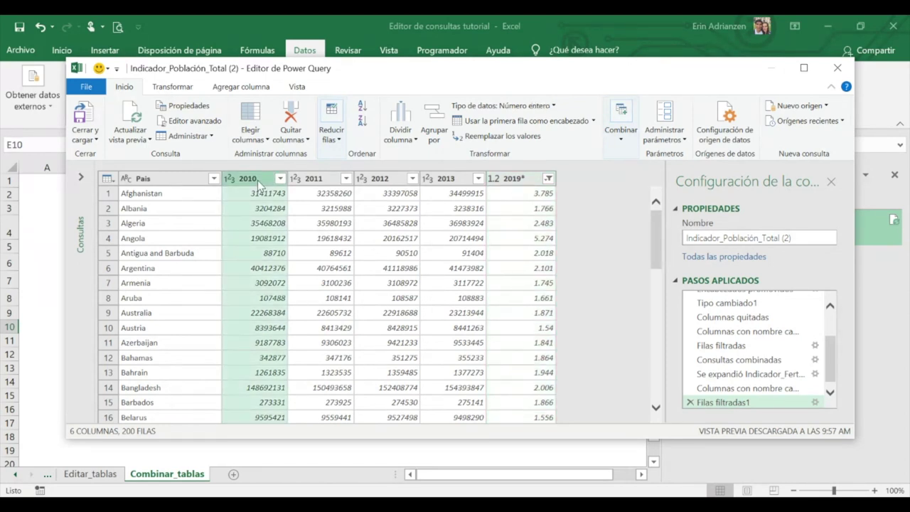
- Unpivot the 2010 through 2019* columns into Atributo and Valor rows
shift+click(516, 182)
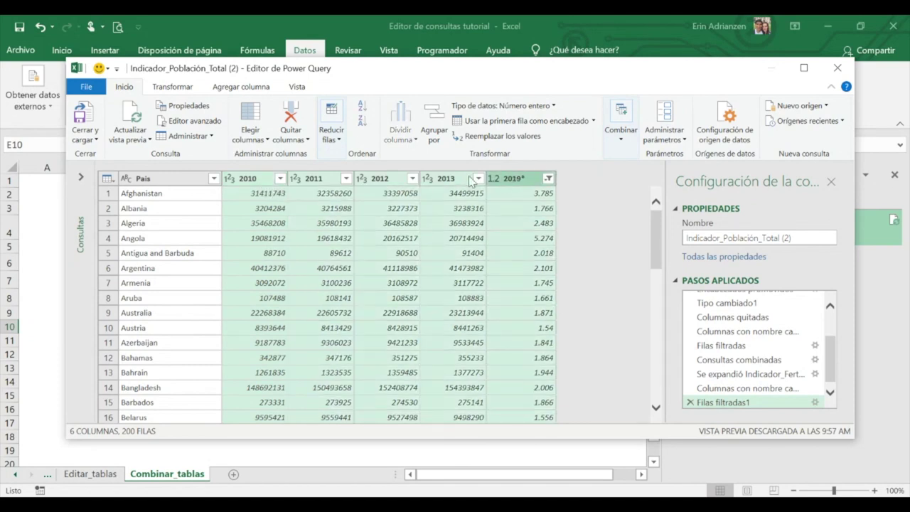
click(173, 87)
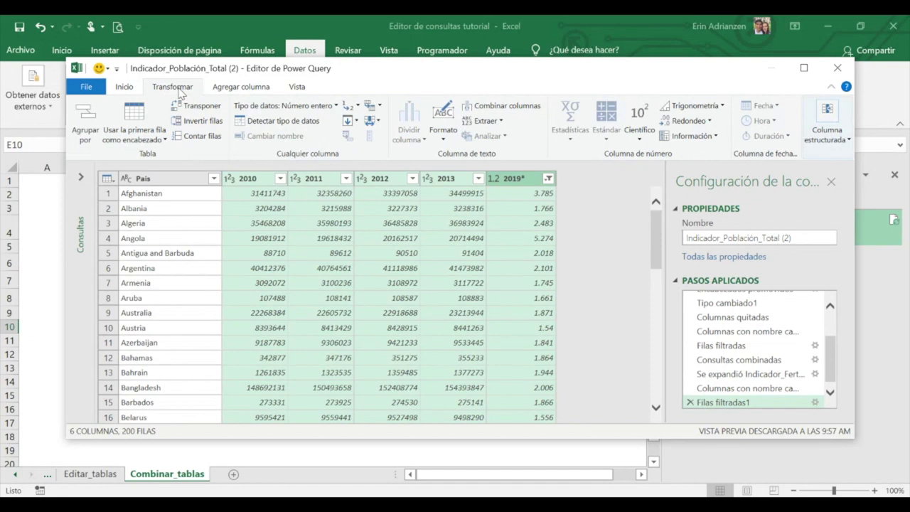
click(379, 106)
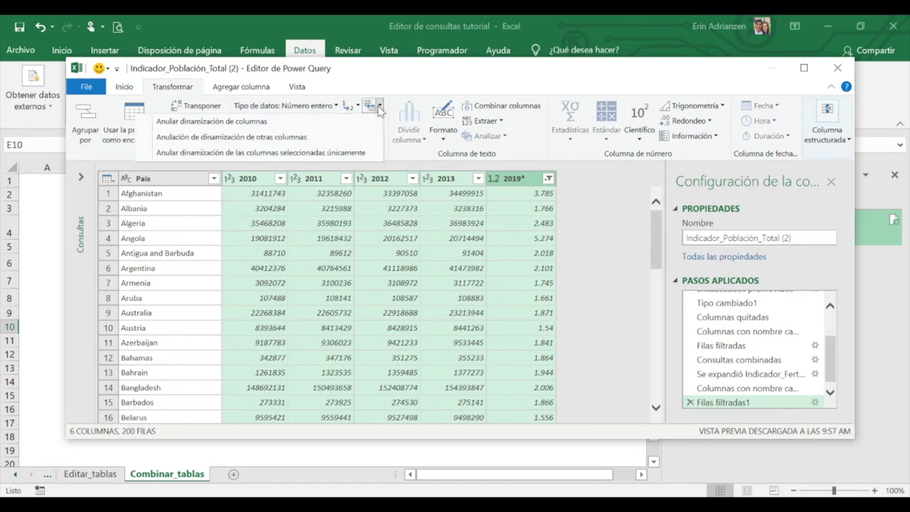
click(303, 126)
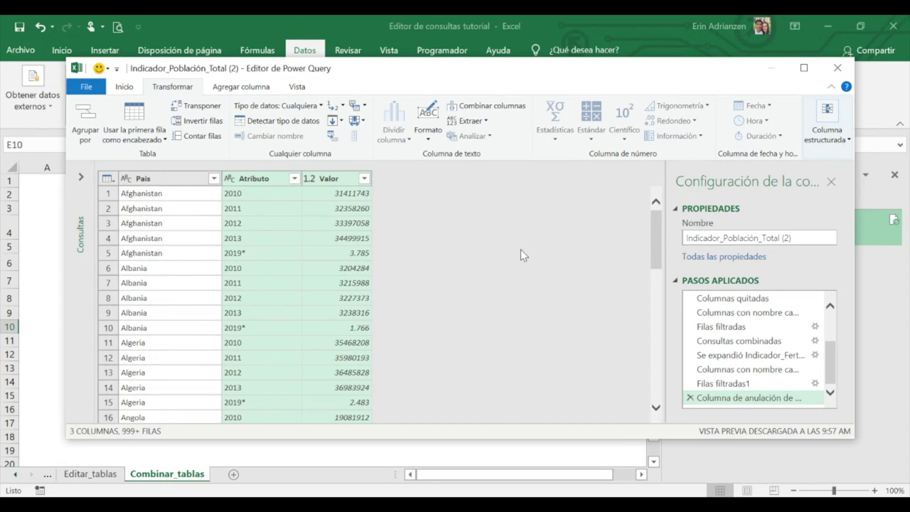
- Close the editor with Cerrar y cargar en and choose to load as a Tabla
click(87, 87)
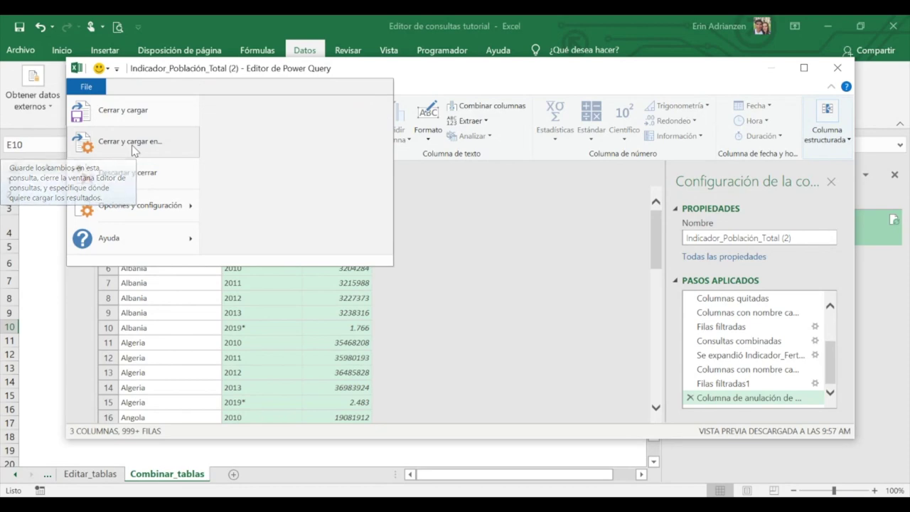
click(131, 145)
click(352, 201)
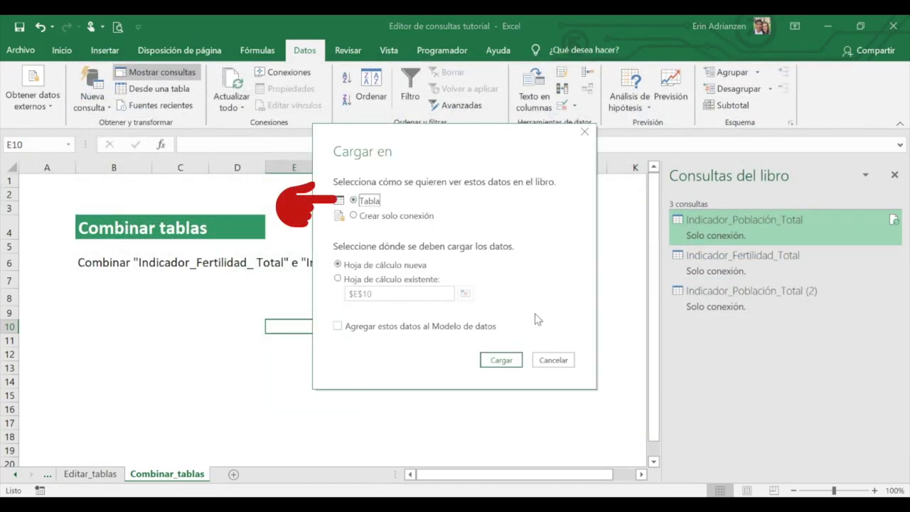
- Load the table onto new sheet Hoja2, then return to Combinar_tablas
click(502, 361)
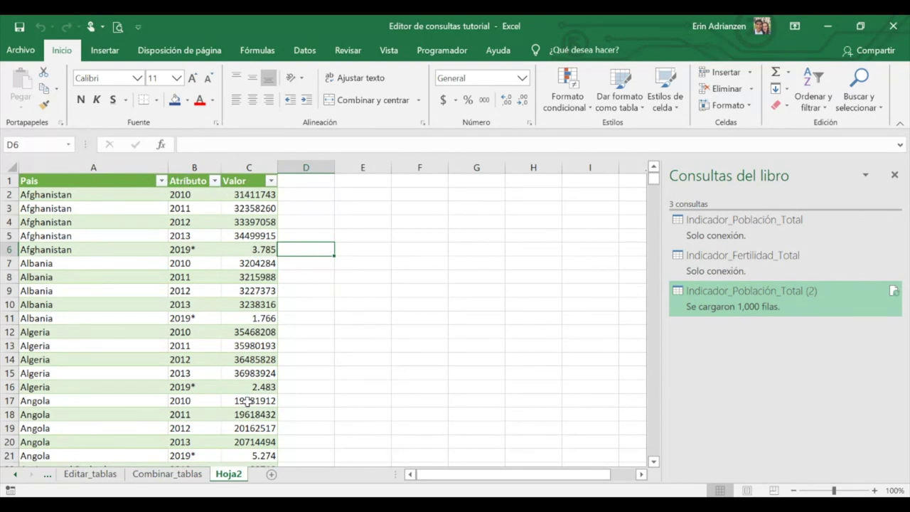
click(183, 478)
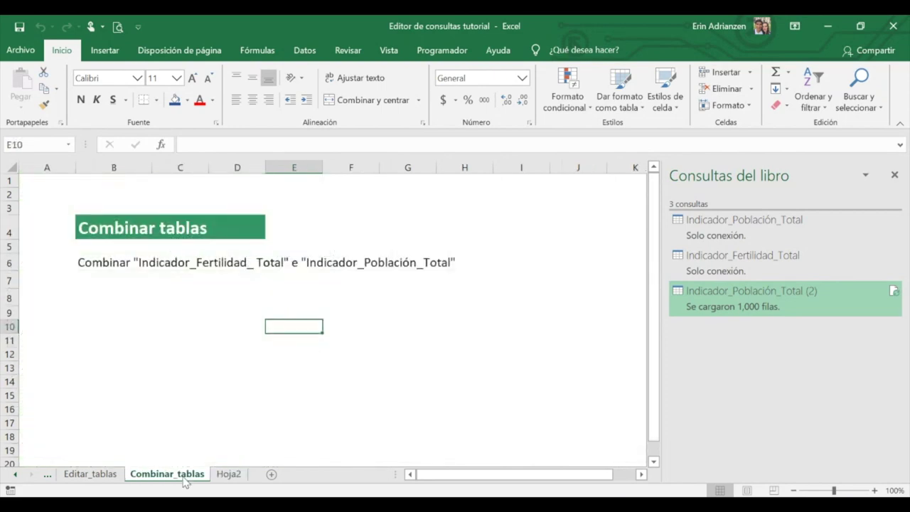
- Move through Editar_tablas back to the Contenido sheet listing the tutorial topics
click(103, 478)
click(16, 475)
ctrl+click(16, 475)
click(118, 474)
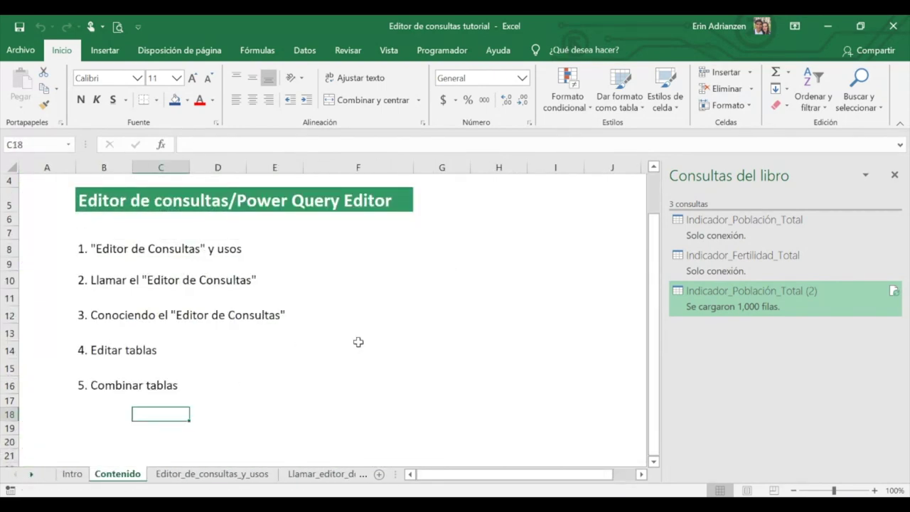